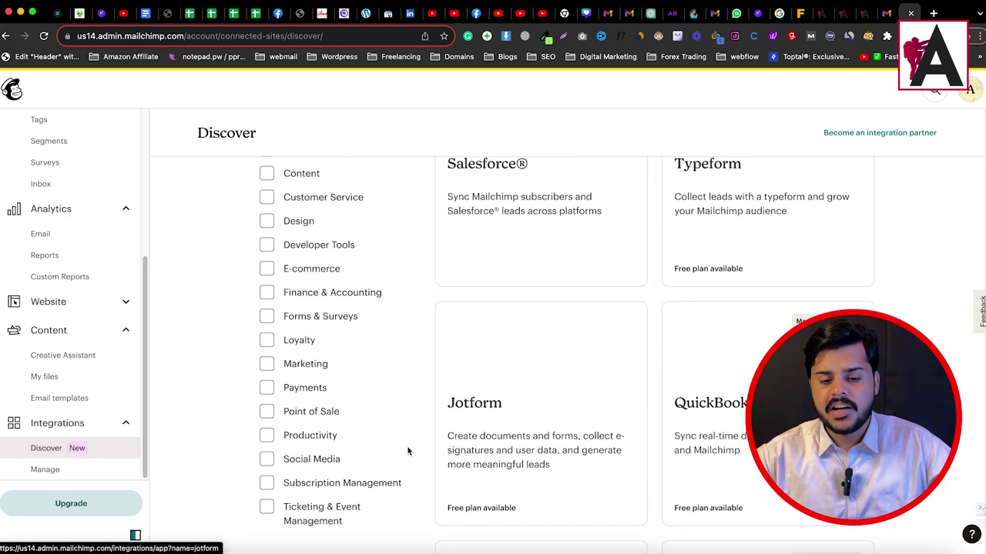
# Step: Browse the available app integrations on the Discover page and collapse the Analytics section of the navigation
pyautogui.scroll(-5, 570, 404)
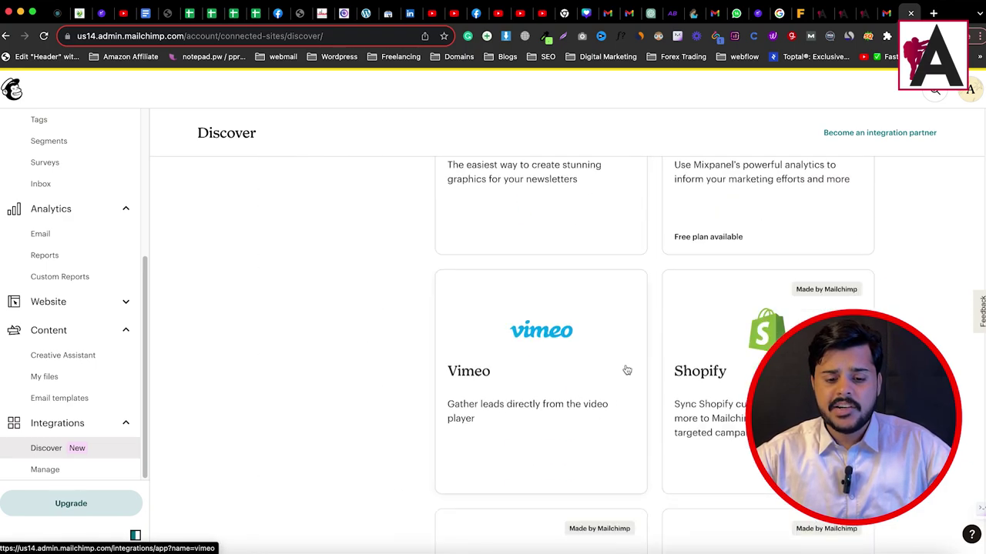
pyautogui.scroll(-5, 601, 462)
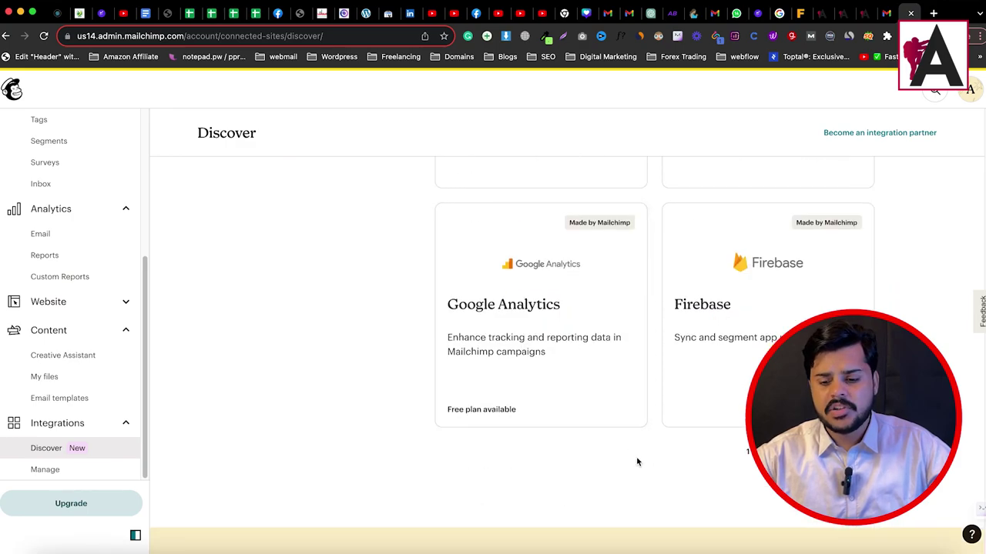
pyautogui.scroll(15, 644, 462)
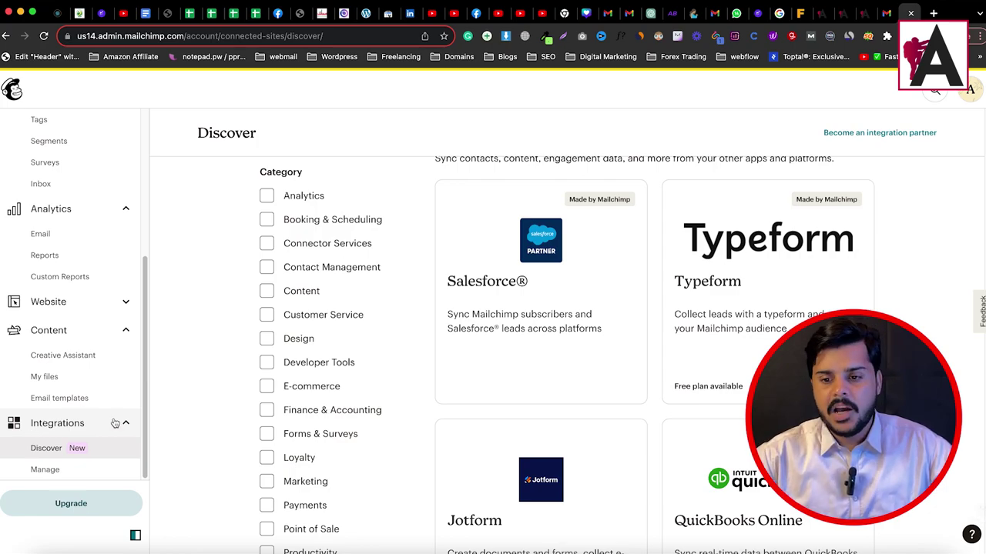
pyautogui.scroll(3, 173, 285)
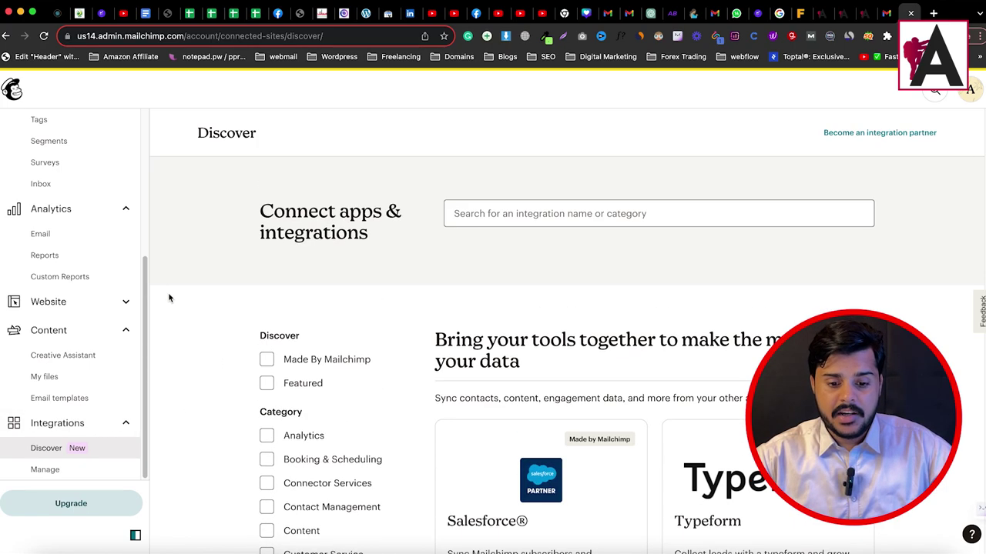
pyautogui.click(127, 211)
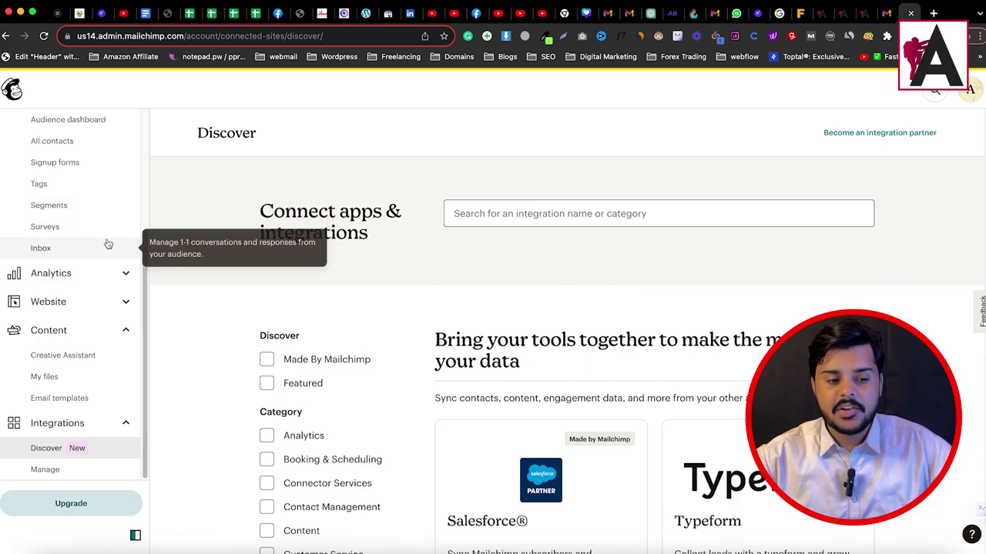
pyautogui.scroll(3, 106, 254)
# Step: Switch to Notes, mark the Audiences topic in the tutorial outline, and return to Mailchimp
pyautogui.click(172, 548)
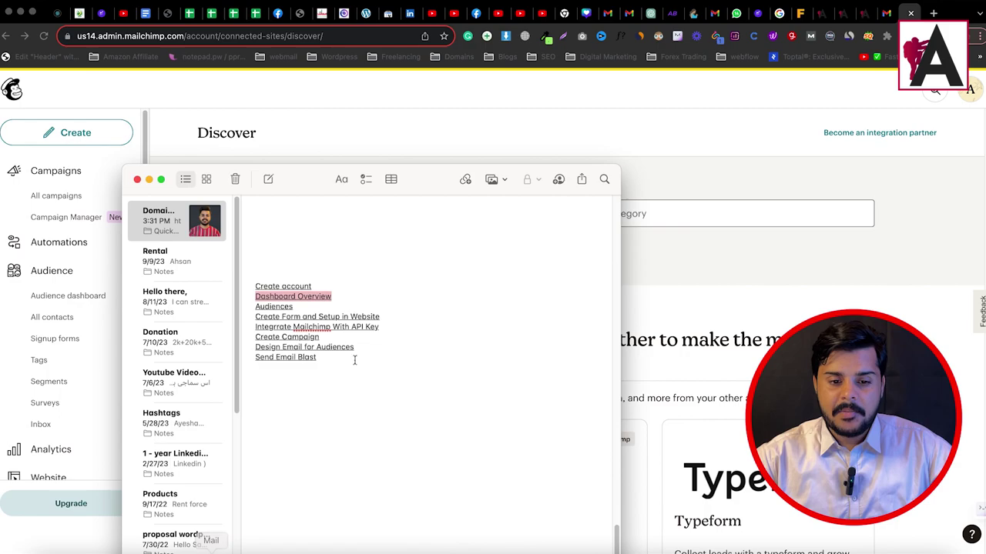
pyautogui.doubleClick(286, 306)
pyautogui.click(745, 284)
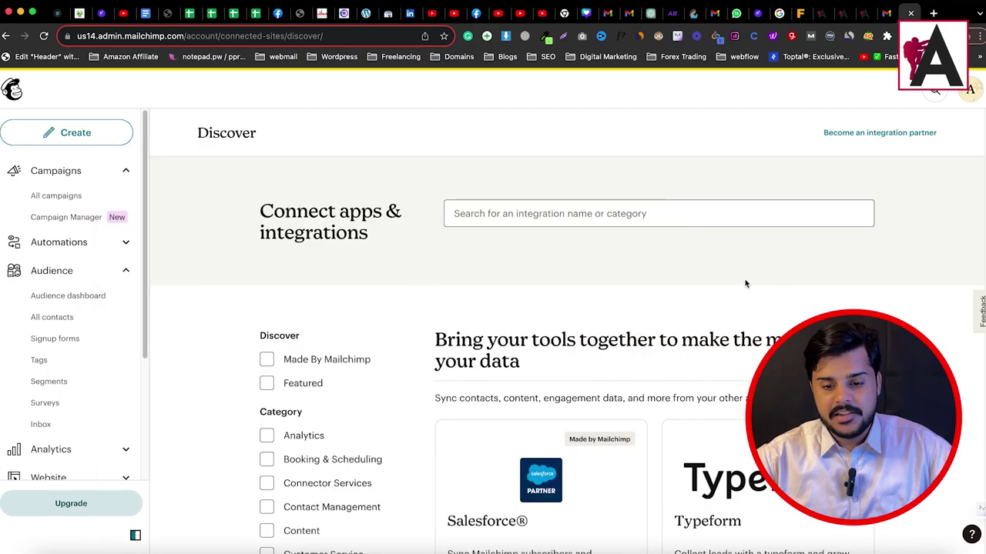
# Step: Open the Audience dashboard and review its introduction and the suggested ways to grow the audience
pyautogui.click(66, 273)
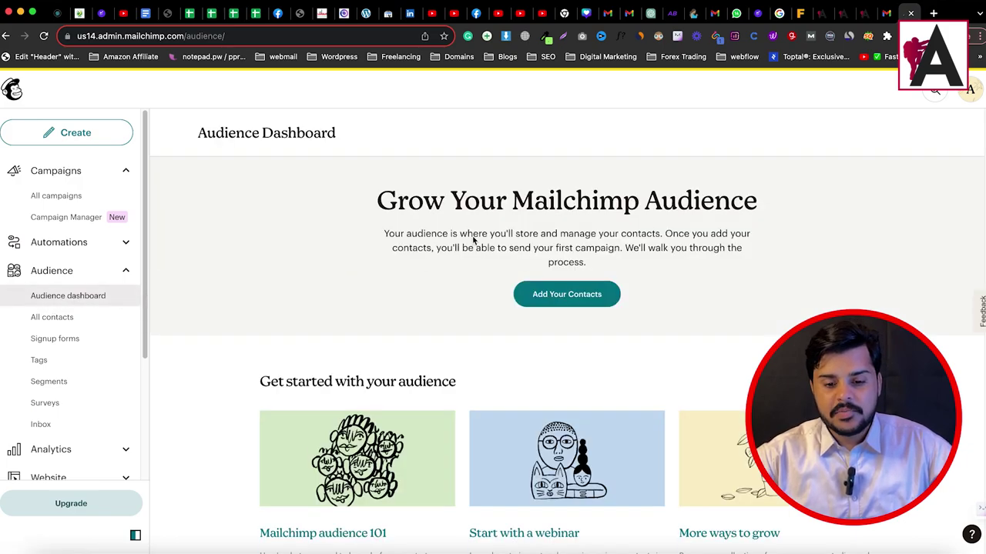
pyautogui.moveTo(373, 204); pyautogui.dragTo(757, 288)
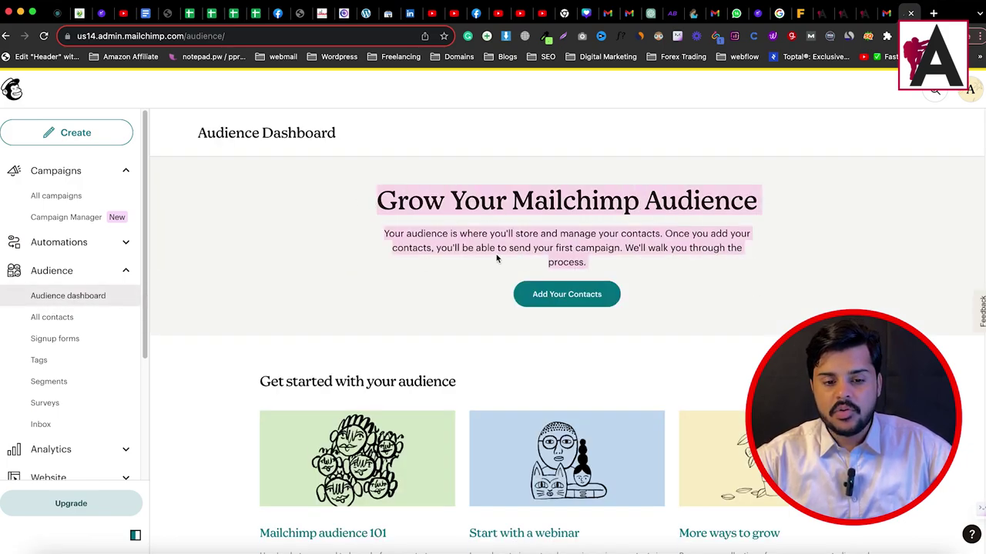
pyautogui.scroll(-5, 457, 334)
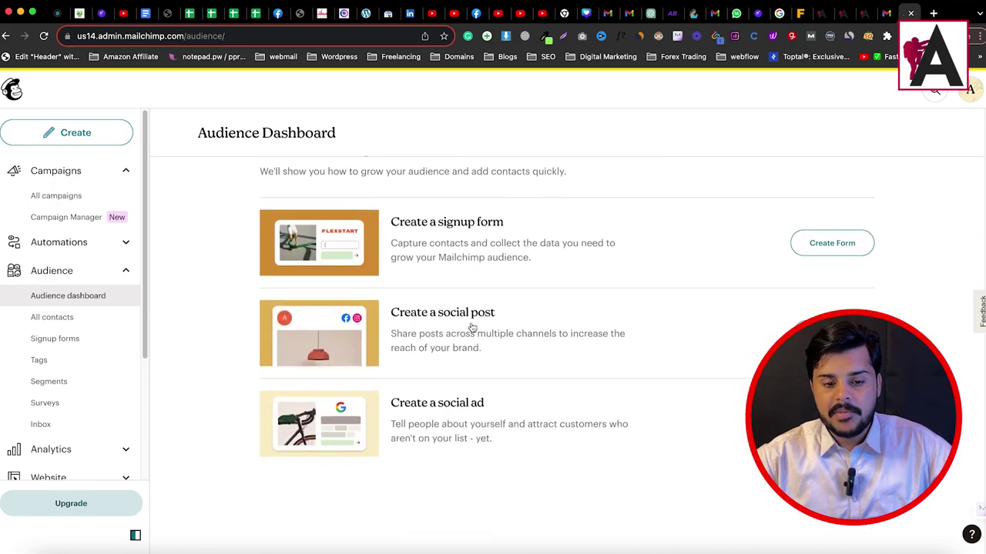
pyautogui.scroll(5, 472, 328)
# Step: Open the list of all audience contacts and look through the options for managing contacts
pyautogui.click(70, 318)
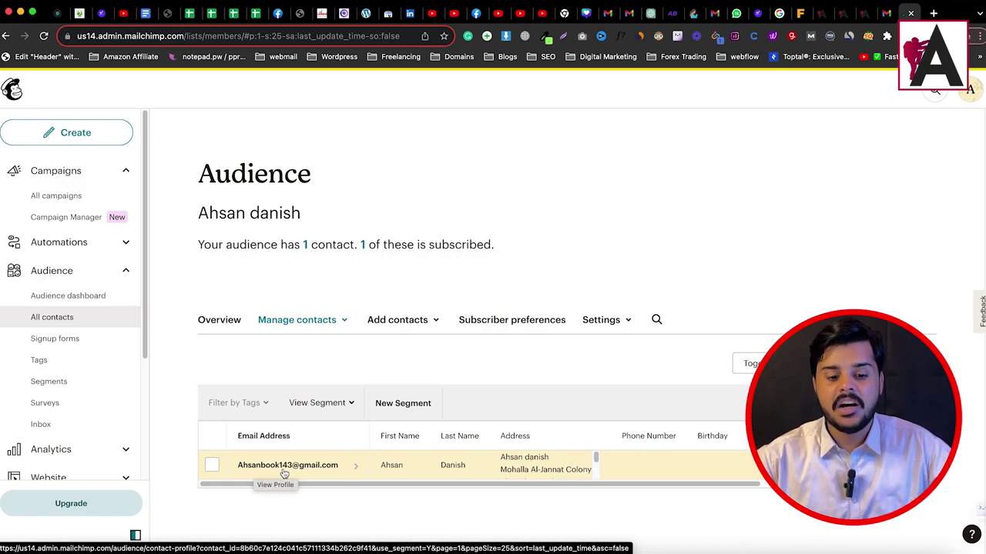
pyautogui.scroll(-1, 385, 462)
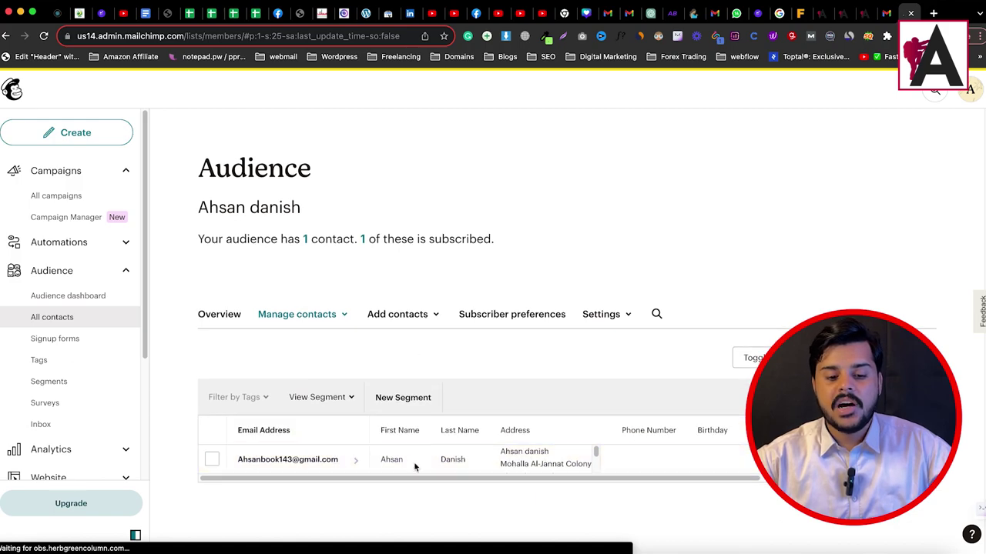
pyautogui.click(351, 315)
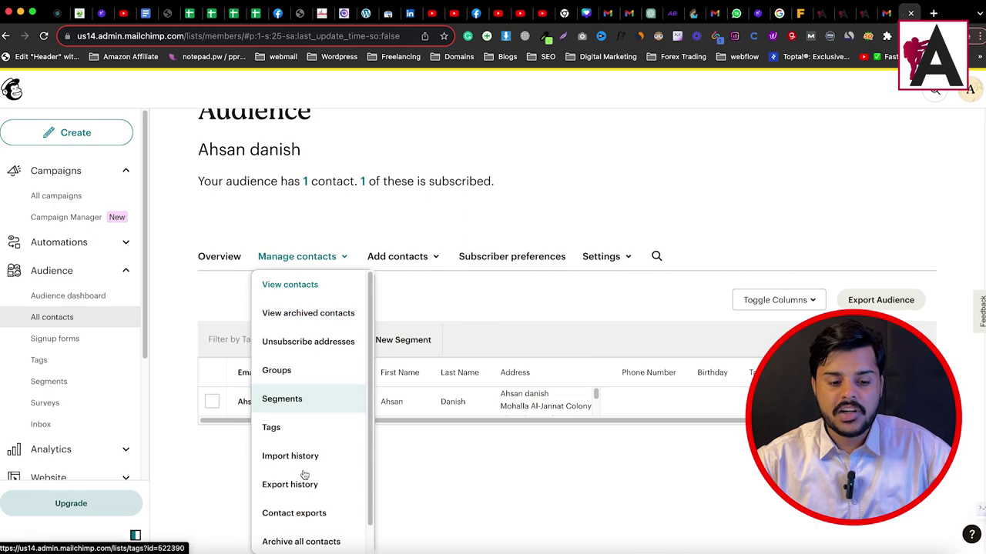
pyautogui.click(482, 493)
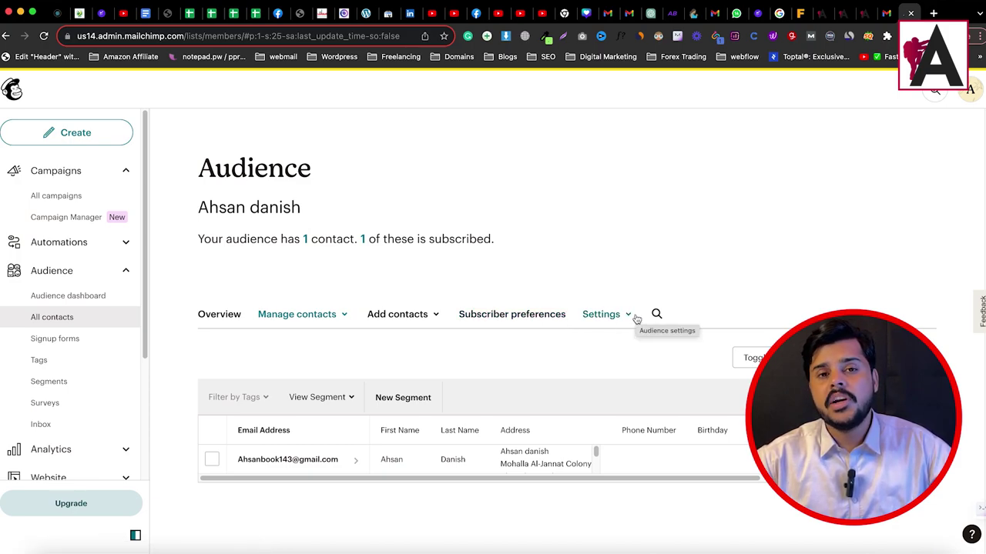
# Step: Examine the contact's row in the table and look through the audience settings options
pyautogui.moveTo(719, 478); pyautogui.dragTo(455, 472)
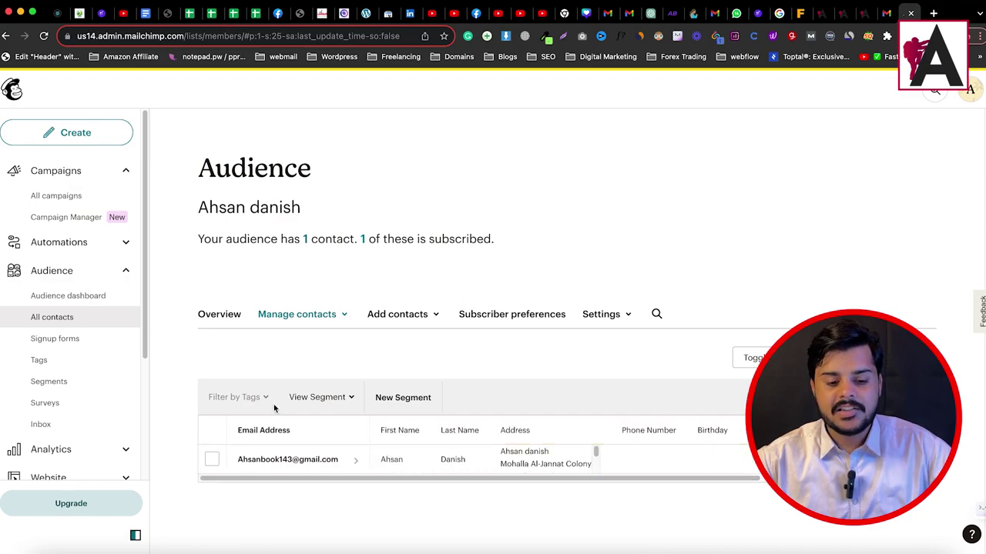
pyautogui.scroll(-2, 532, 453)
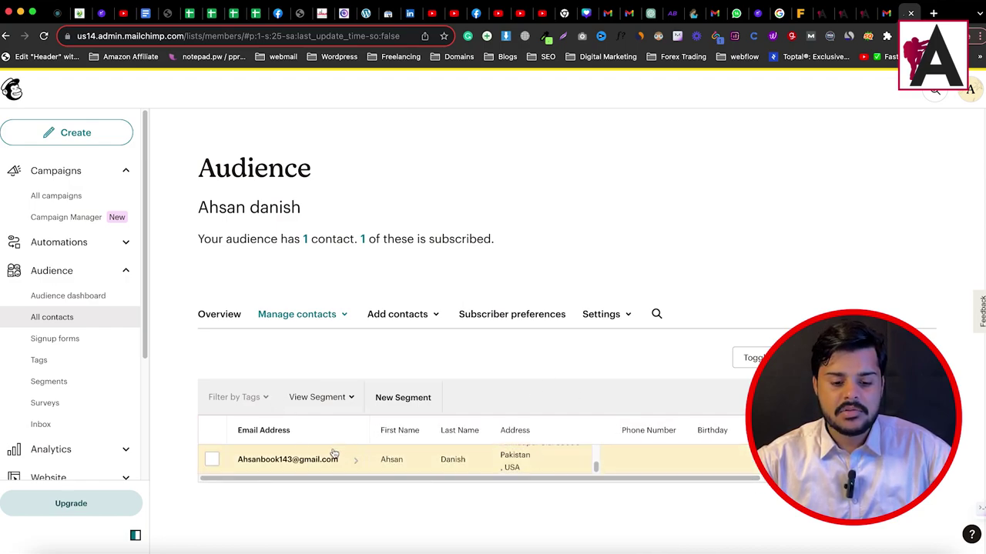
pyautogui.click(620, 315)
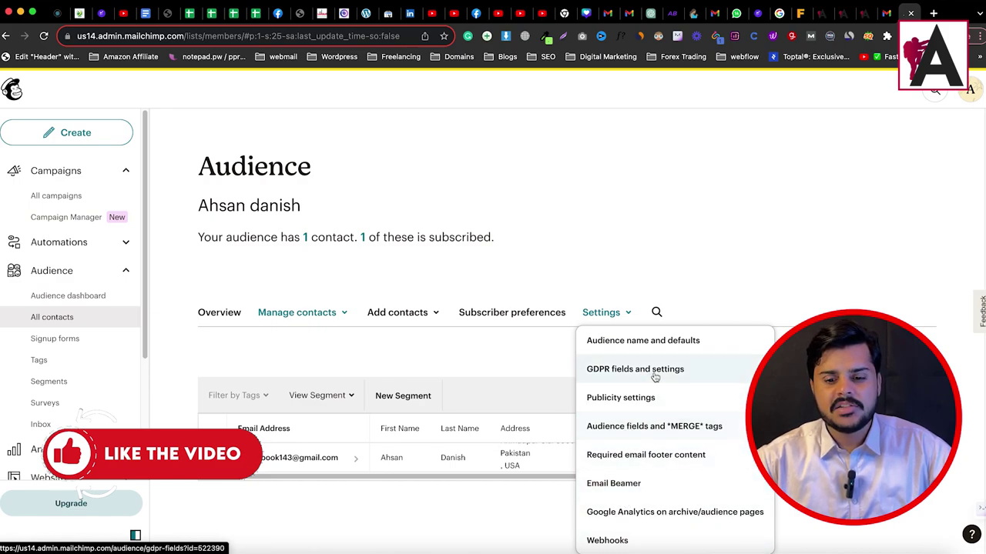
pyautogui.click(725, 296)
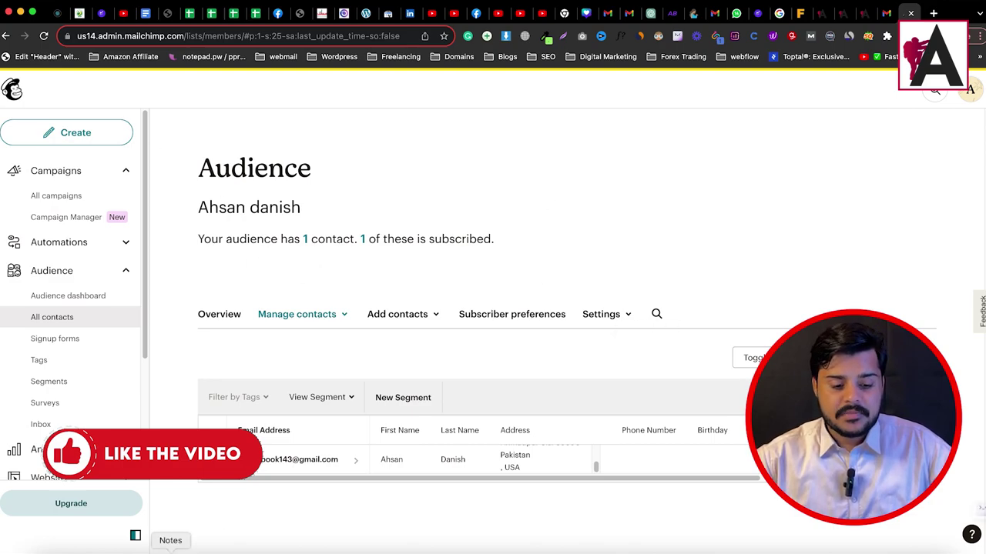
# Step: Switch to Notes, mark the Create Form and Setup in Website topic, and return to Mailchimp
pyautogui.click(171, 544)
pyautogui.moveTo(392, 317); pyautogui.dragTo(252, 315)
pyautogui.click(795, 213)
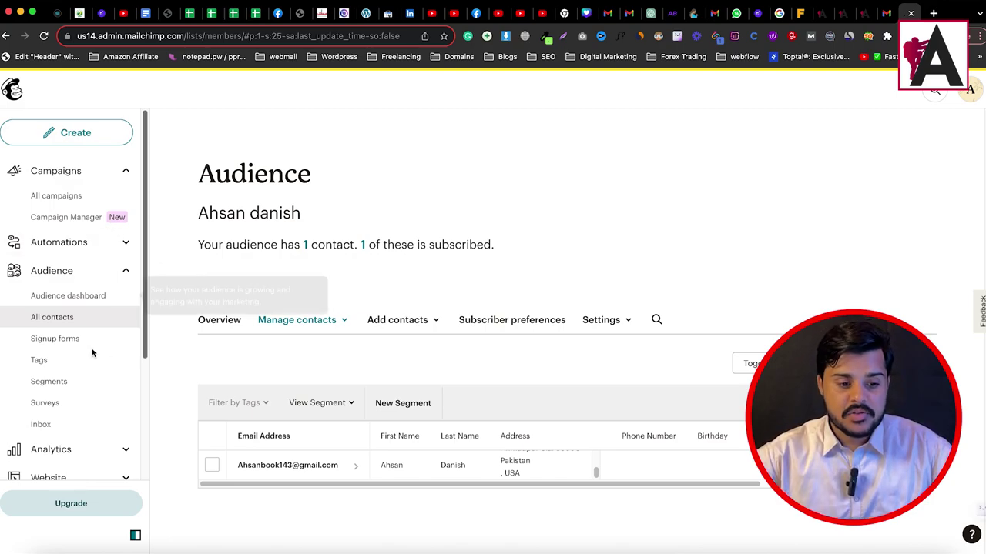
# Step: Choose Embedded forms among the signup form types and open the Form Fields settings in its builder
pyautogui.click(46, 346)
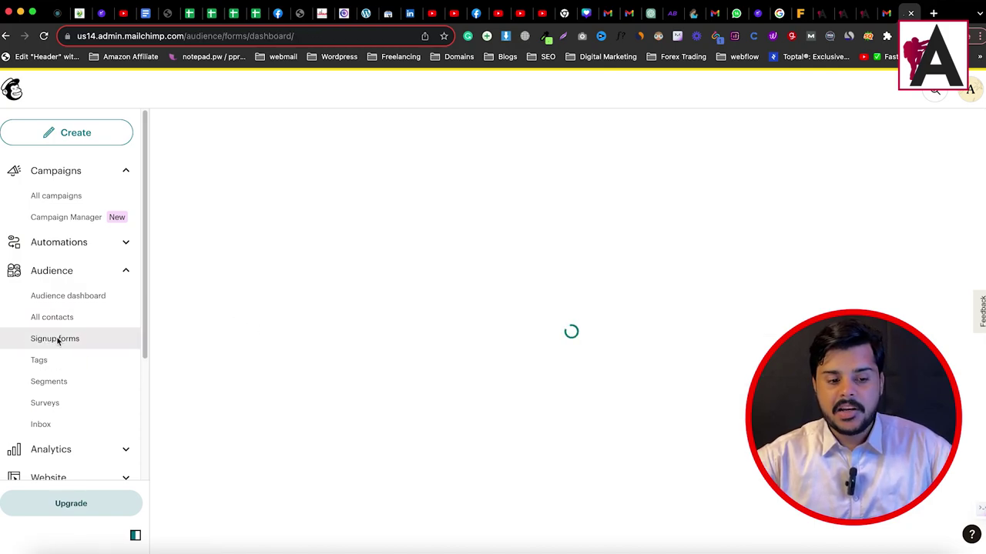
pyautogui.scroll(-3, 321, 301)
pyautogui.scroll(-2, 307, 456)
pyautogui.scroll(1, 277, 257)
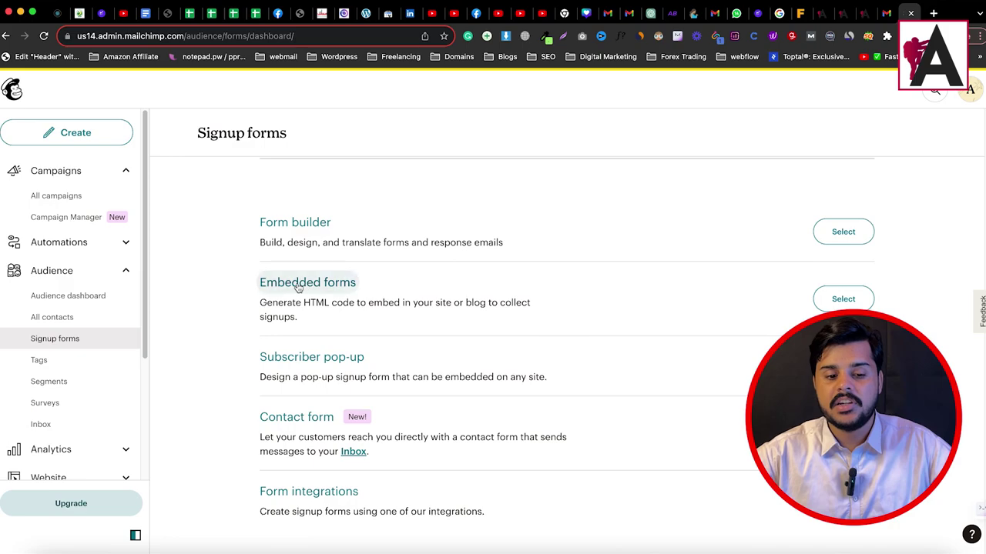
pyautogui.click(248, 283)
pyautogui.moveTo(247, 284); pyautogui.dragTo(368, 283)
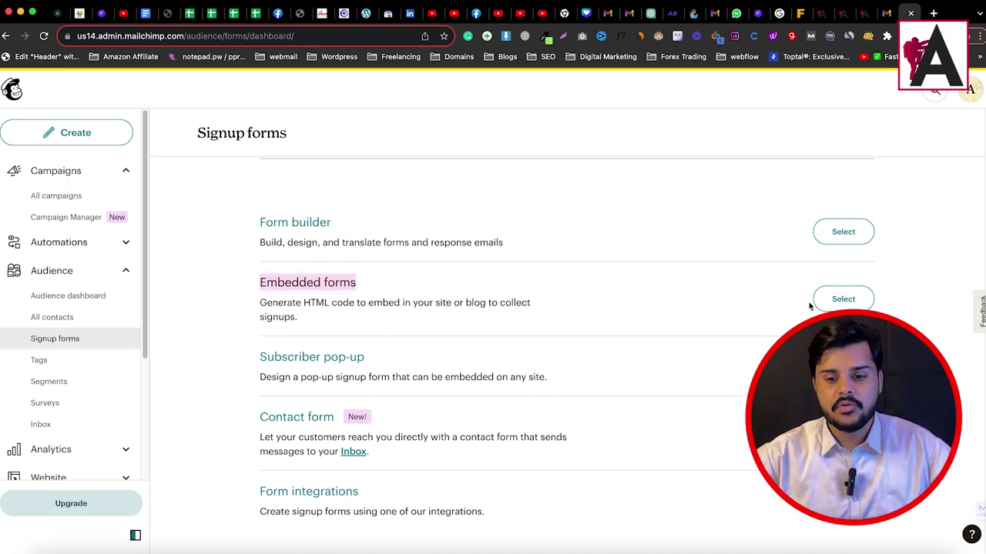
pyautogui.click(835, 303)
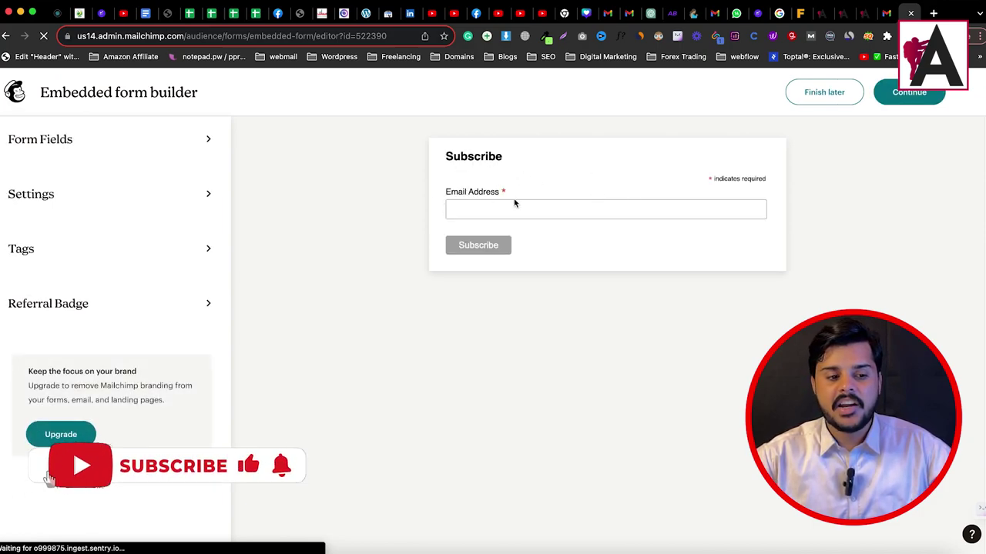
pyautogui.click(210, 143)
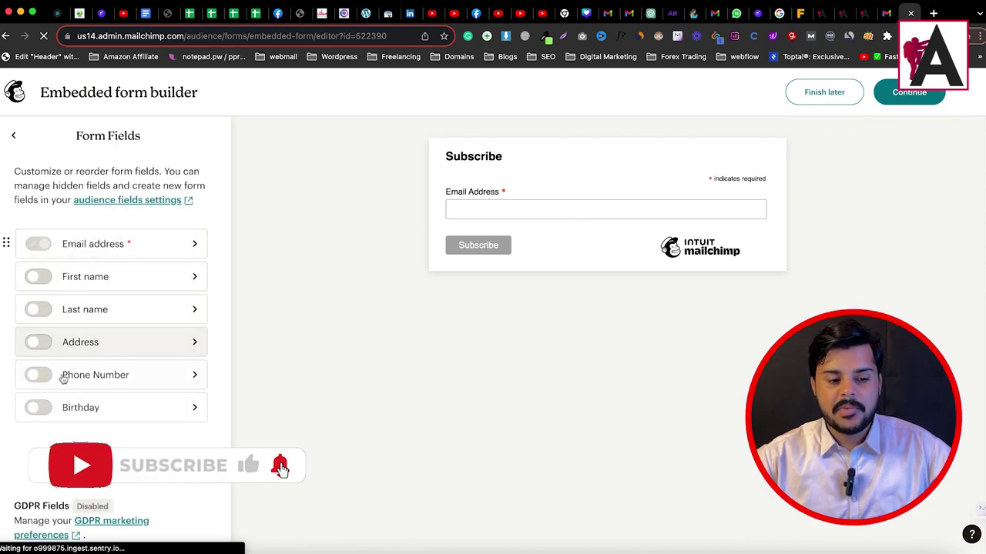
# Step: Enable the First name and Last name fields on the embedded signup form
pyautogui.click(38, 277)
pyautogui.click(40, 309)
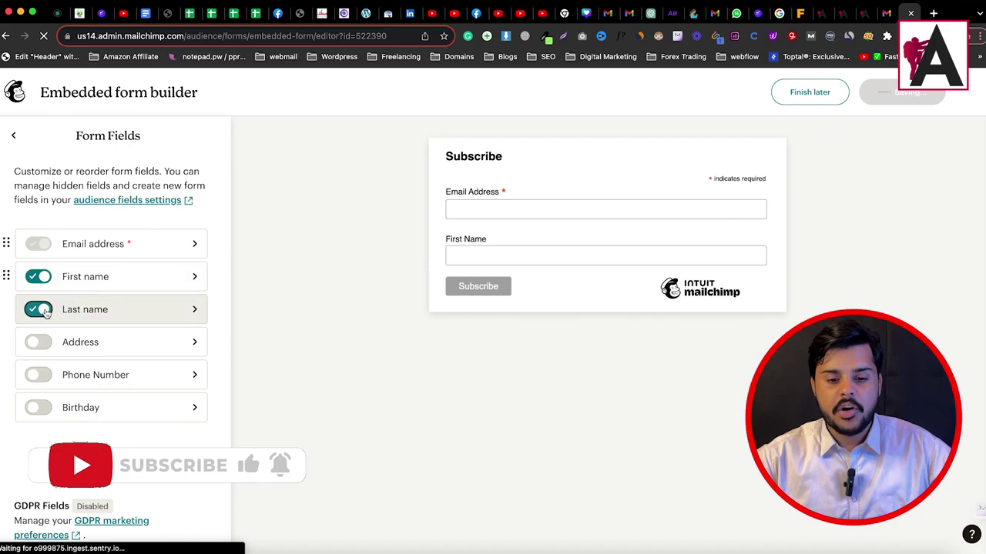
pyautogui.click(48, 336)
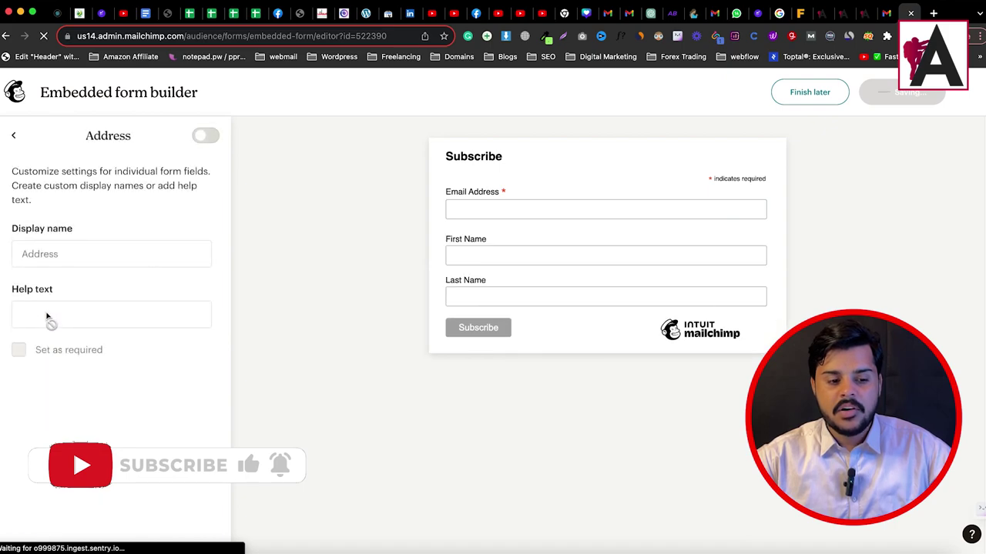
pyautogui.click(13, 139)
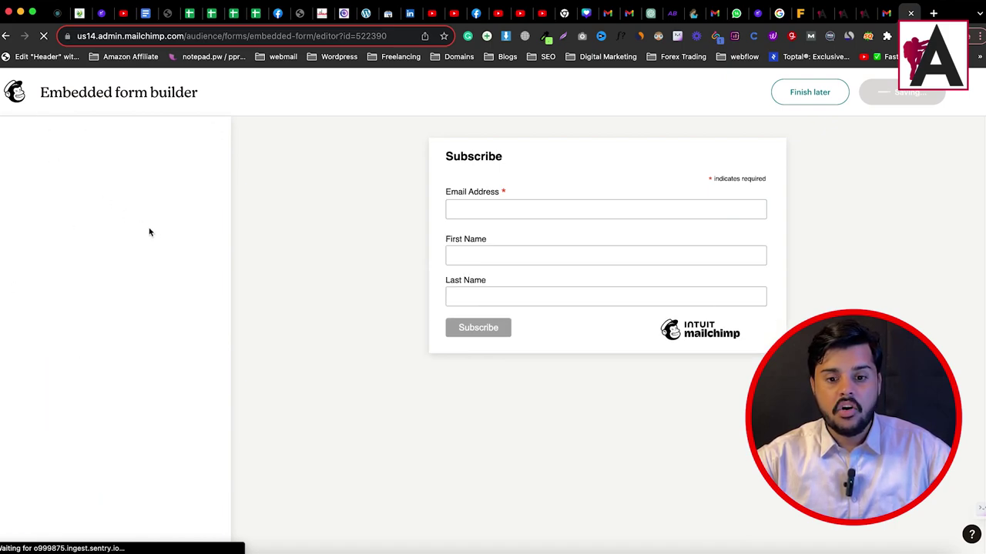
# Step: Turn off the First name and Last name fields on the embedded signup form
pyautogui.click(39, 281)
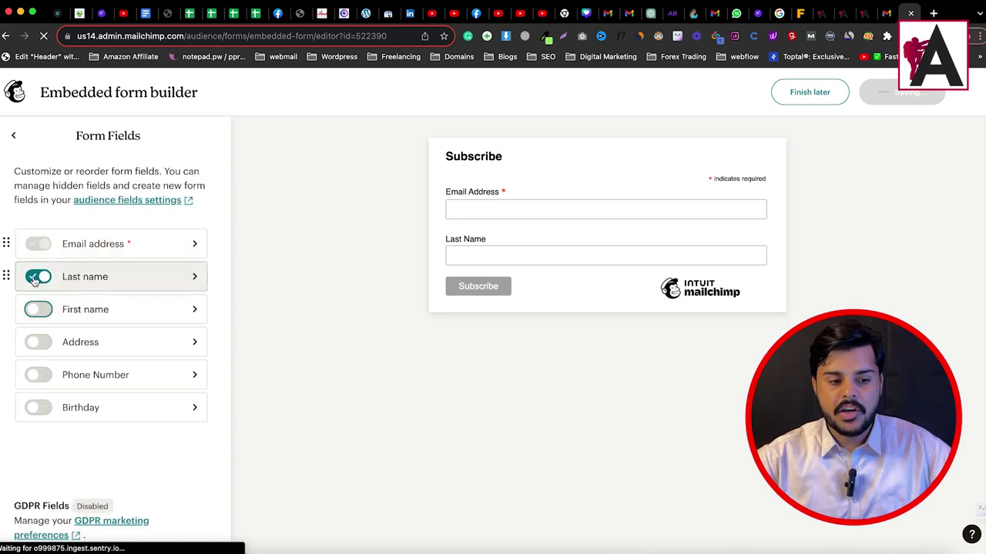
pyautogui.click(38, 276)
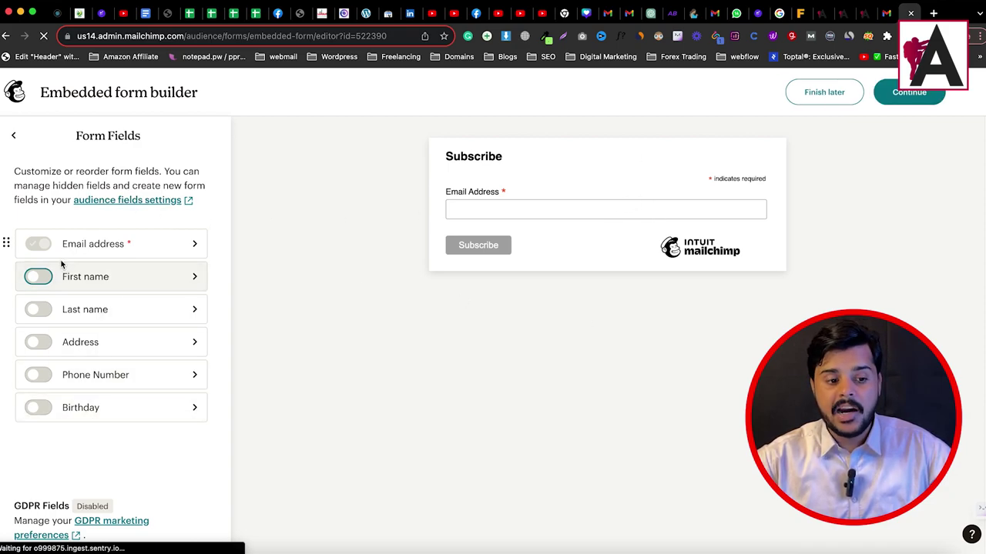
pyautogui.moveTo(6, 244)
pyautogui.mouseDown()
pyautogui.moveTo(8, 303)
pyautogui.moveTo(6, 243)
pyautogui.mouseUp()
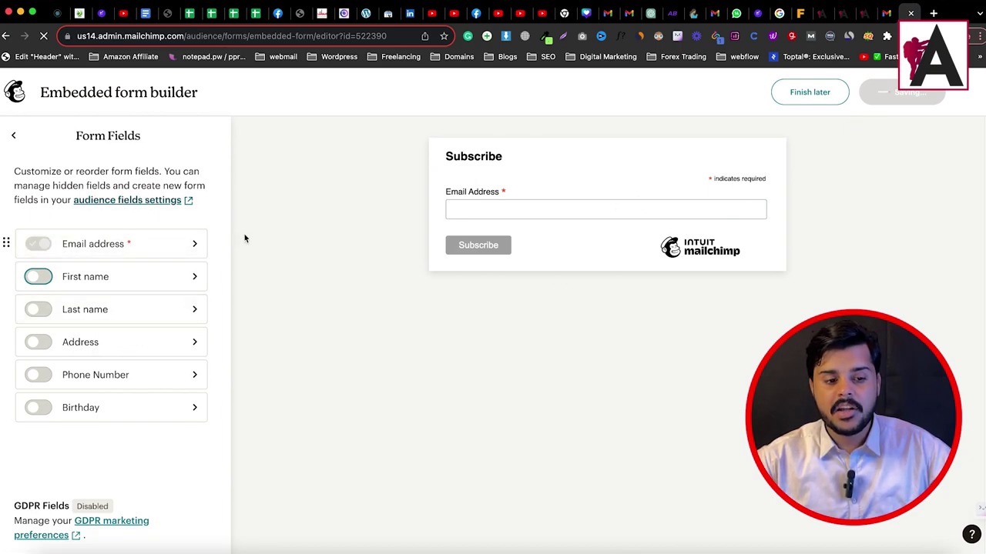
# Step: Open the audience fields settings from the form builder and review the field types, visibility and merge tags
pyautogui.click(125, 201)
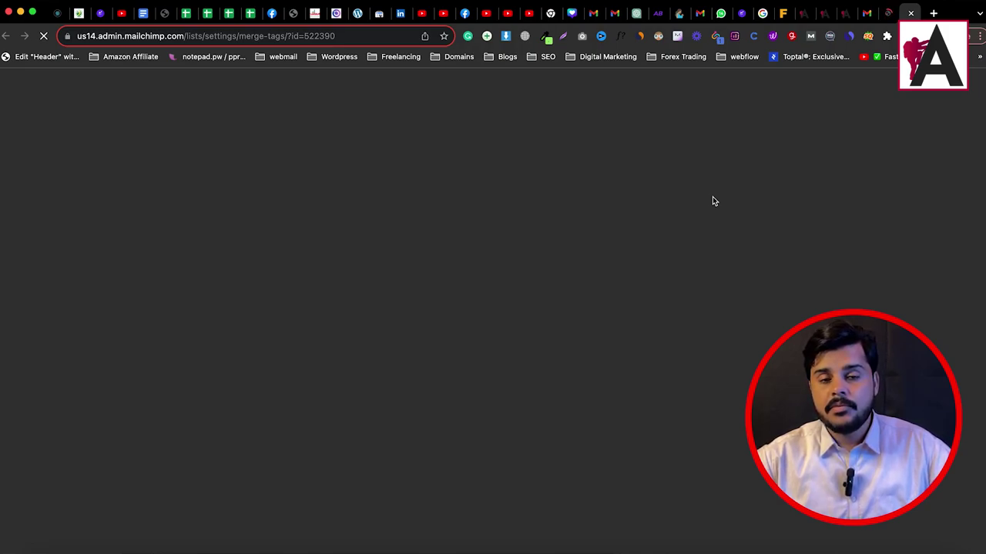
pyautogui.click(887, 15)
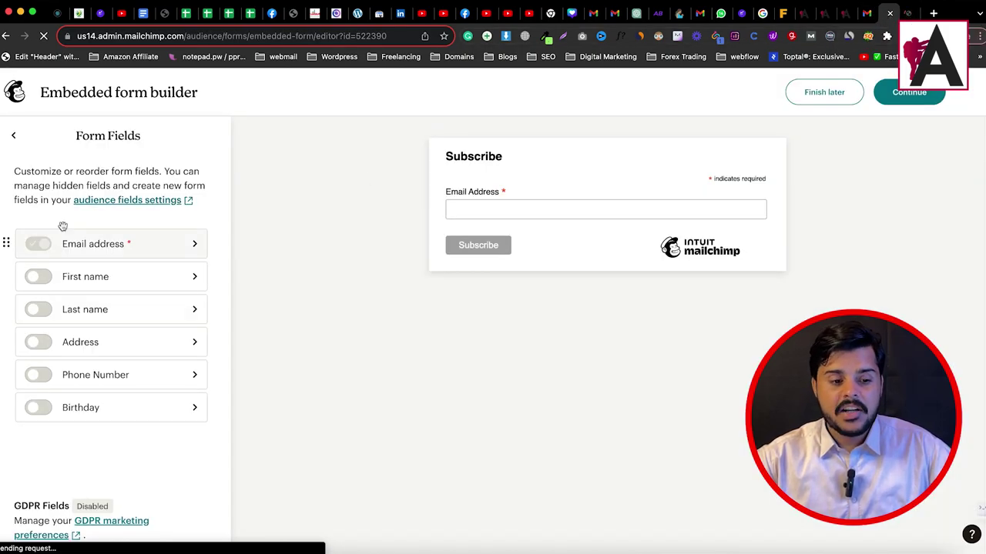
pyautogui.click(907, 14)
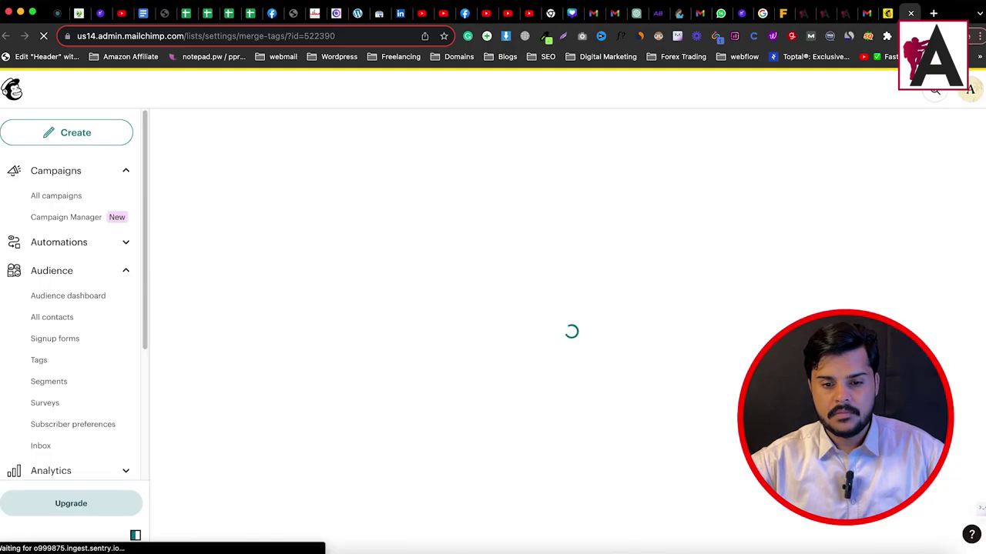
pyautogui.scroll(-3, 539, 339)
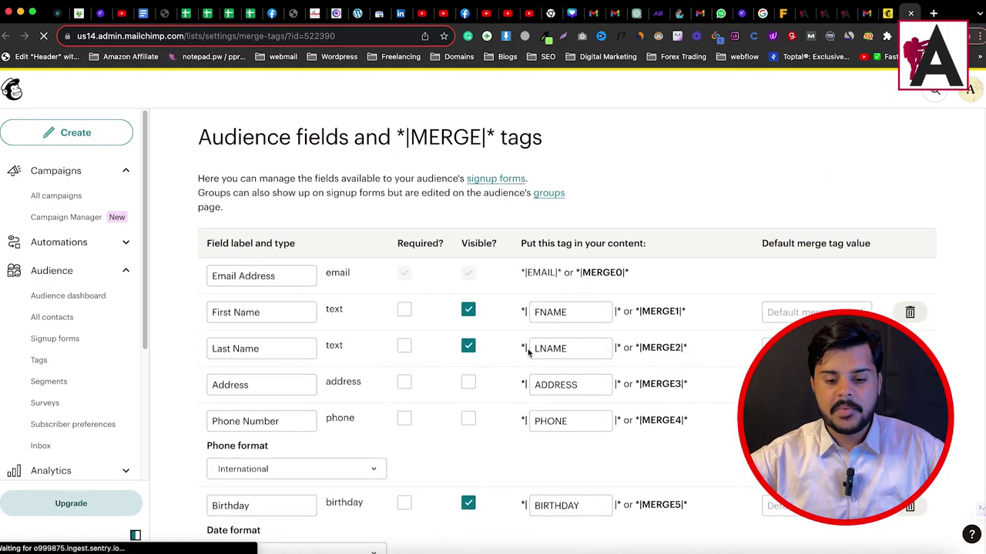
pyautogui.scroll(-2, 397, 276)
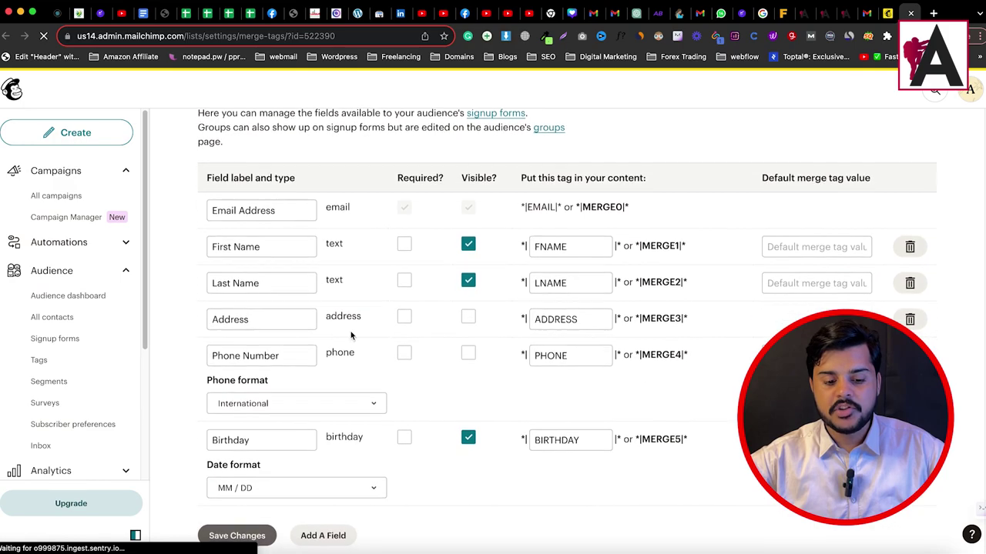
# Step: Return to the embedded form builder, continue with the email-only form and copy its embedded form code
pyautogui.click(885, 14)
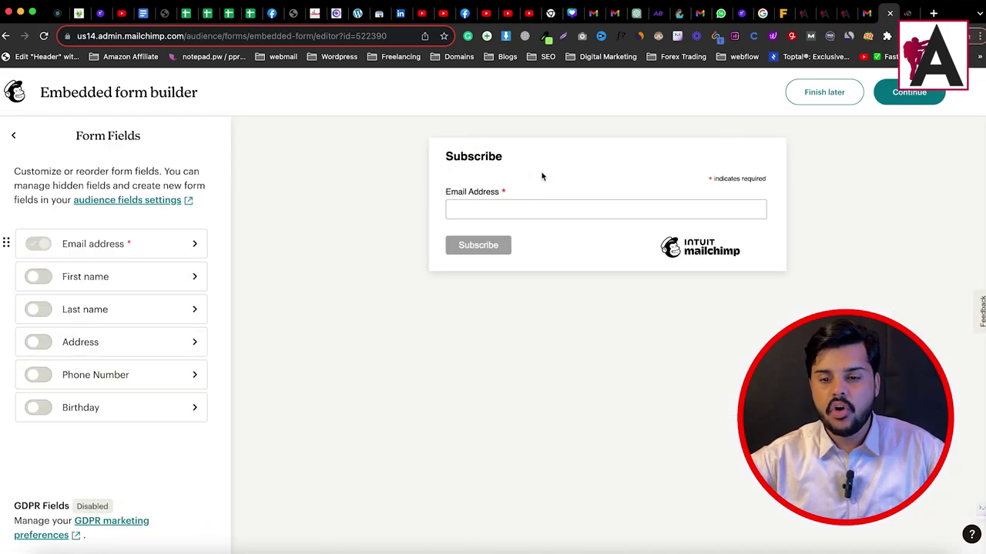
pyautogui.click(909, 94)
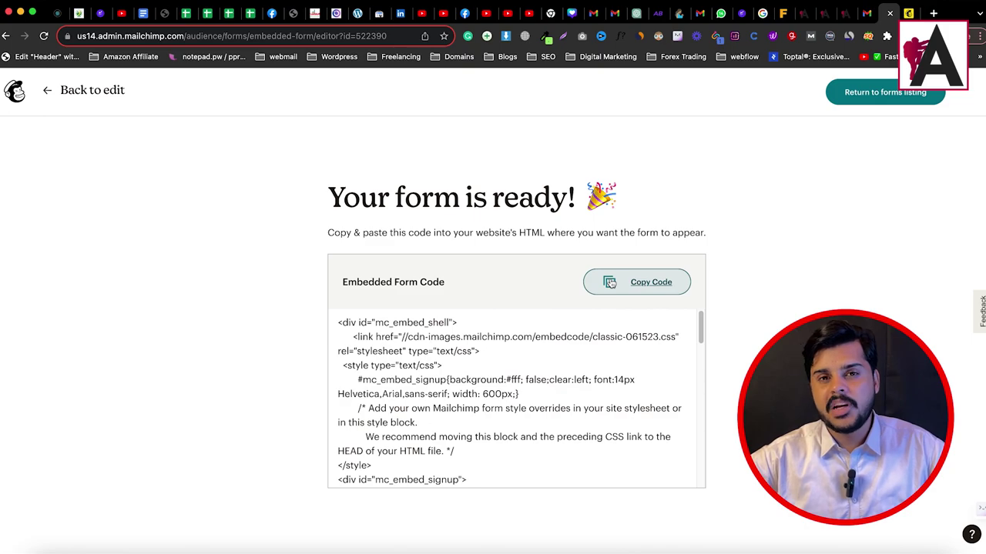
pyautogui.scroll(-3, 516, 401)
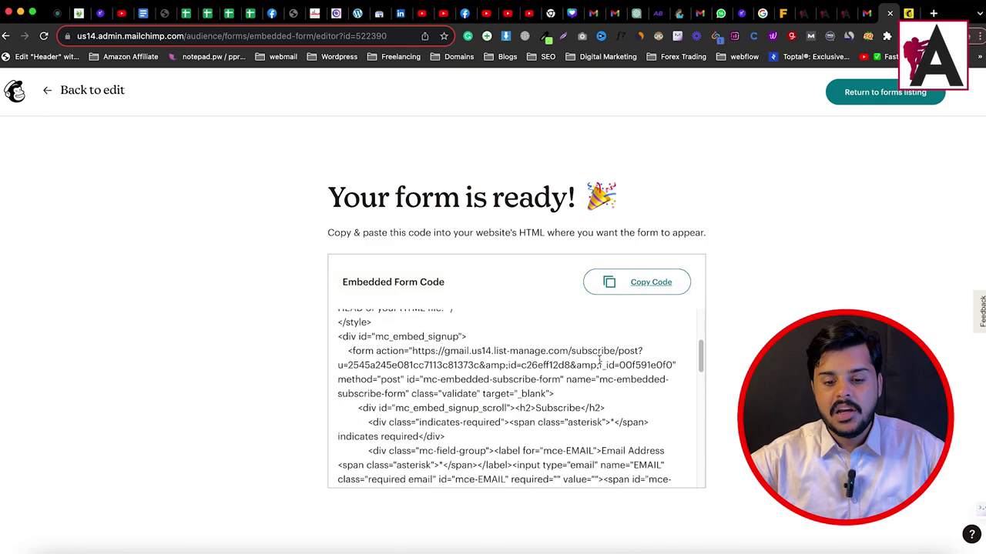
pyautogui.scroll(3, 516, 400)
pyautogui.click(612, 284)
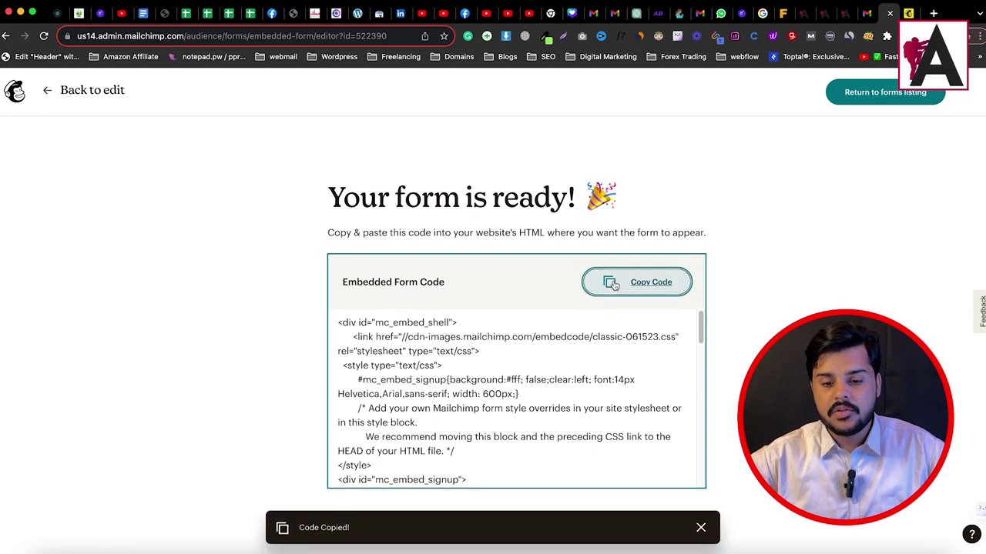
# Step: Switch to the website's page in the Elementor editor and duplicate its Contact Me section
pyautogui.click(823, 14)
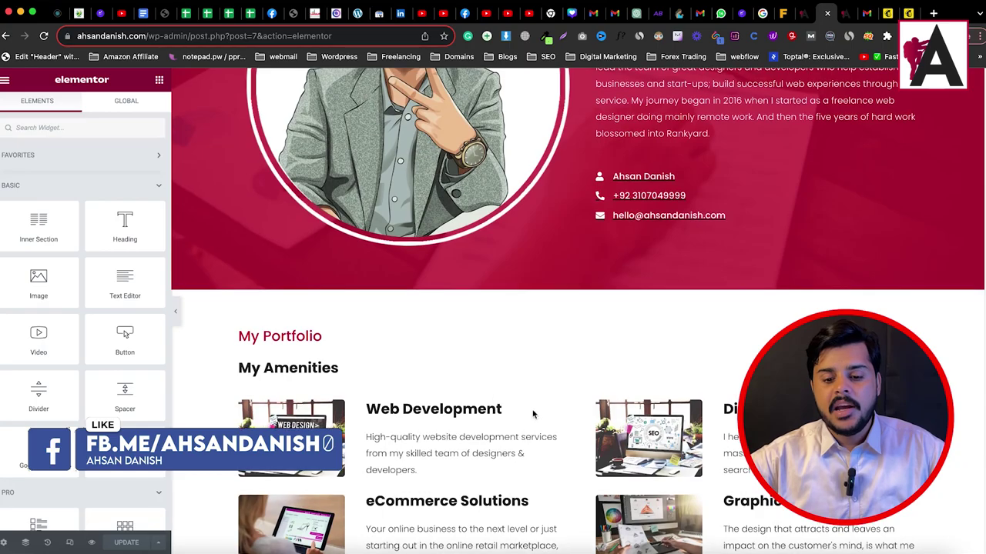
pyautogui.scroll(-15, 532, 415)
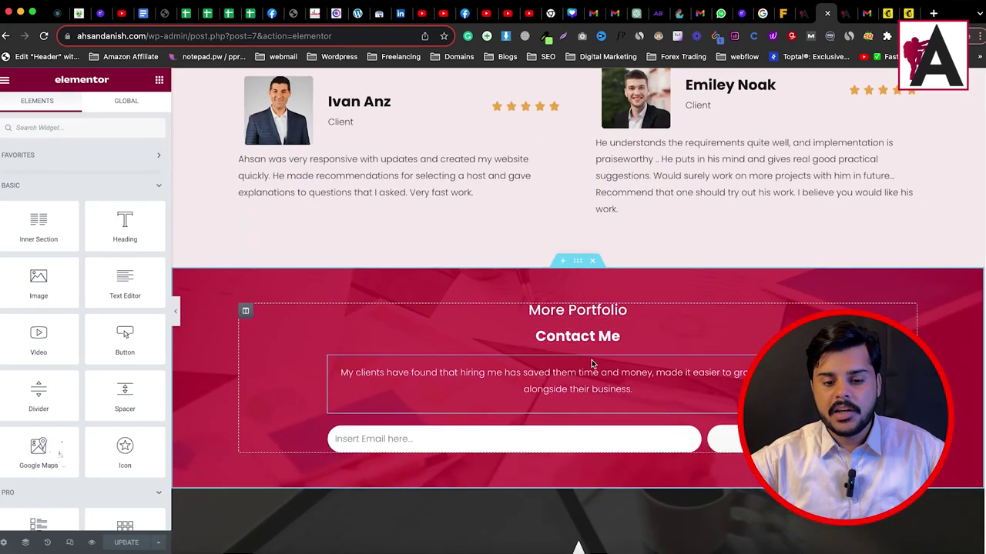
pyautogui.scroll(-5, 591, 362)
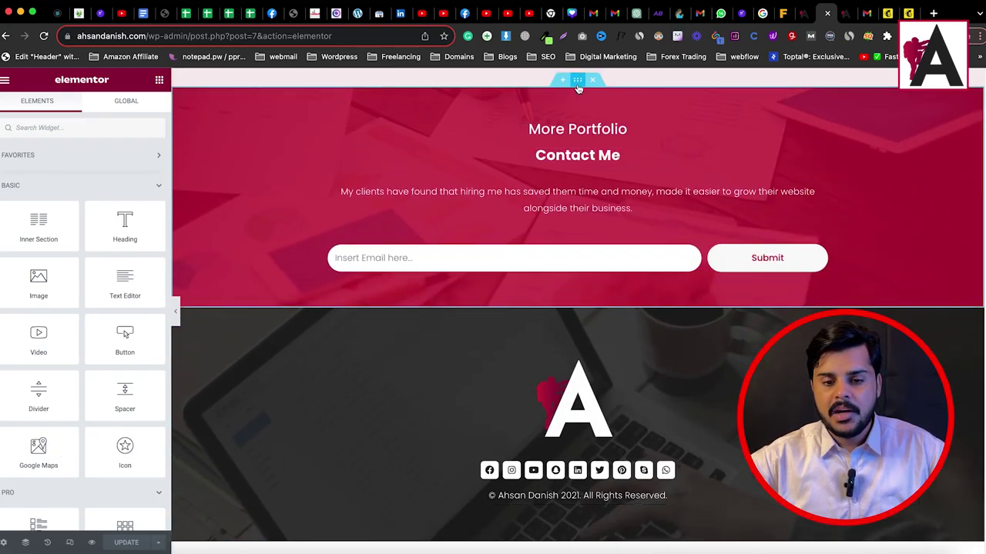
pyautogui.rightClick(578, 86)
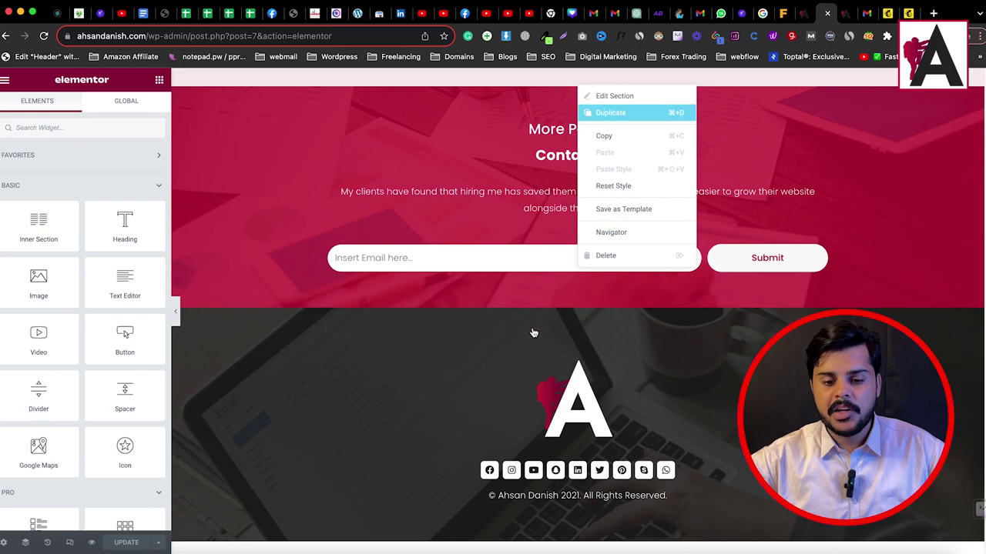
pyautogui.press('super+d')
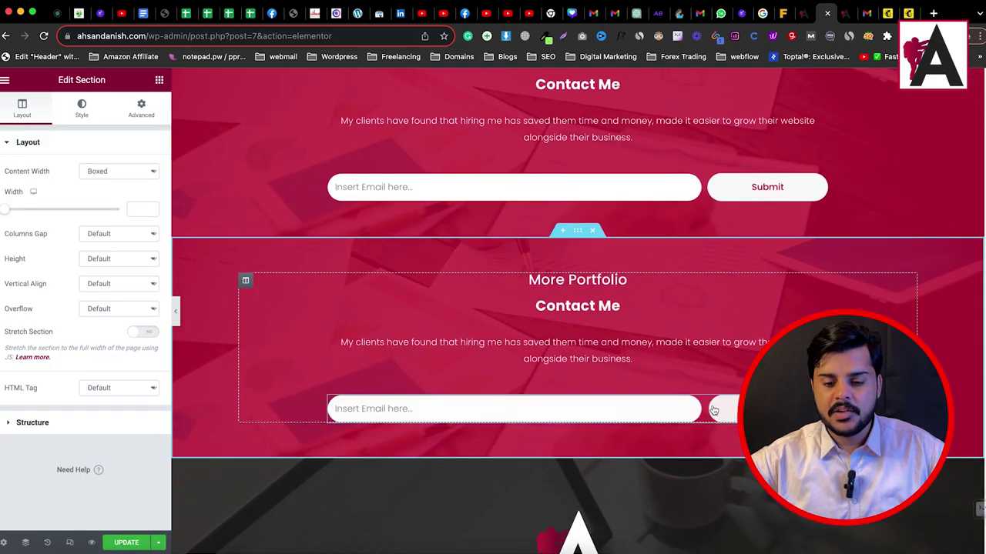
# Step: Replace the email form in the duplicated Contact Me section with an HTML widget containing the copied Mailchimp form code
pyautogui.rightClick(715, 409)
pyautogui.click(743, 539)
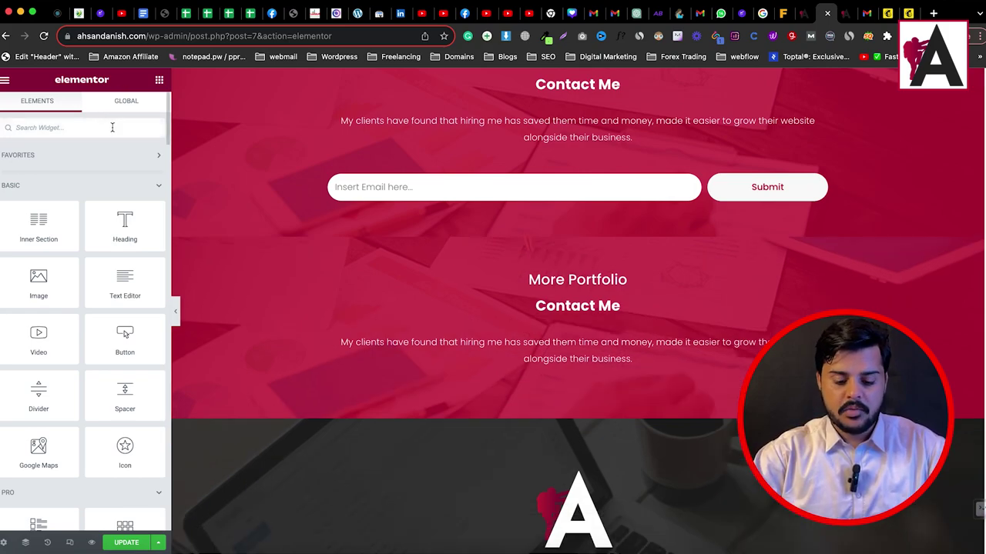
pyautogui.write('code')
pyautogui.moveTo(114, 165); pyautogui.dragTo(544, 363)
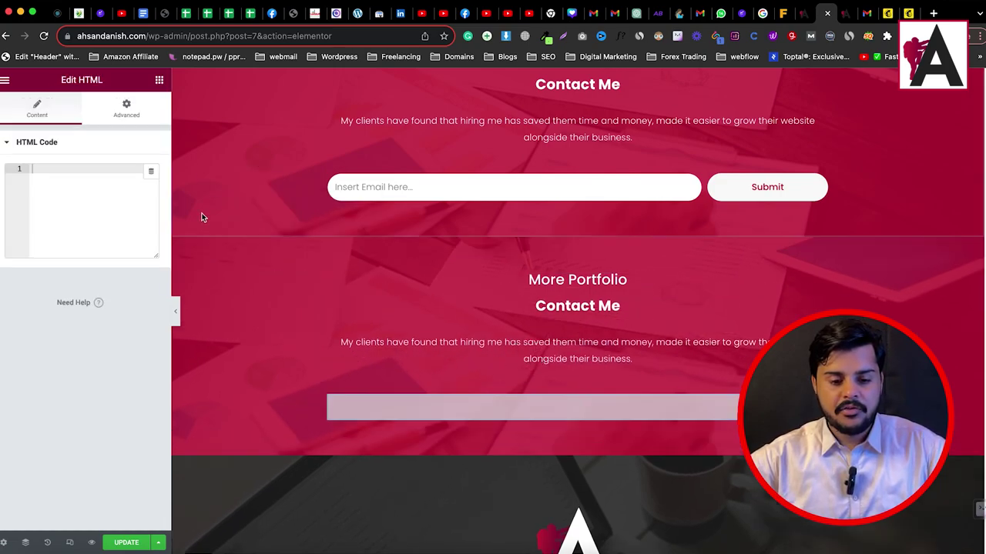
pyautogui.rightClick(69, 169)
pyautogui.click(84, 276)
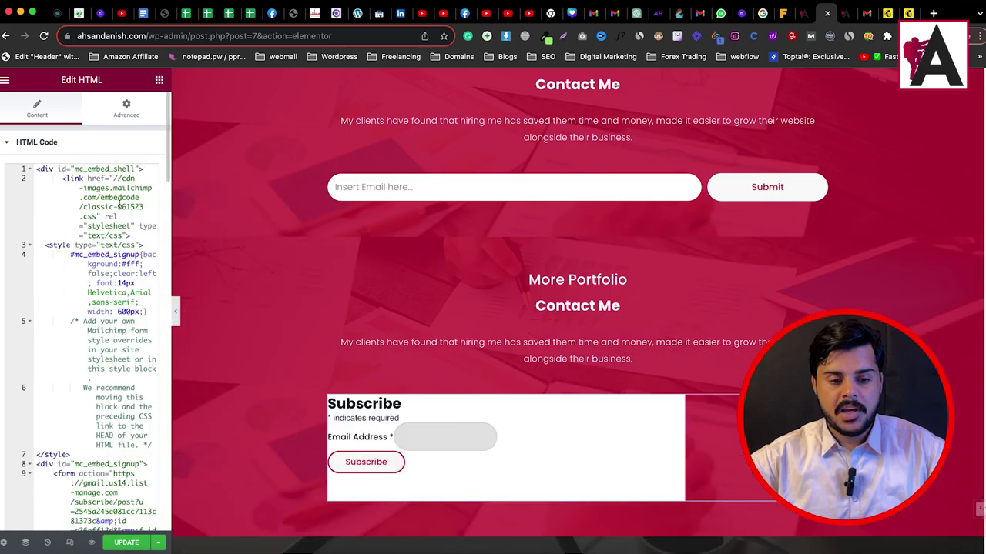
pyautogui.scroll(-1, 591, 422)
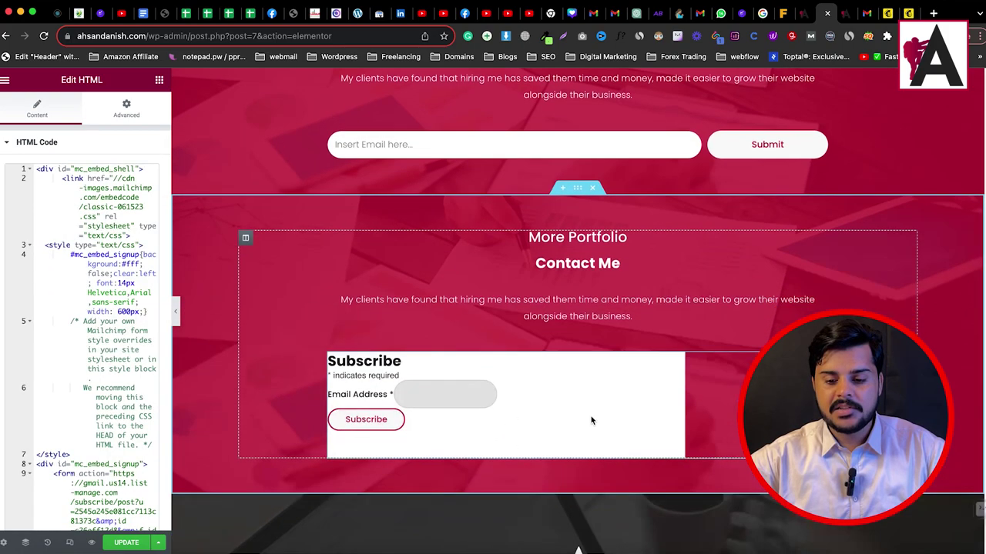
pyautogui.scroll(-3, 590, 422)
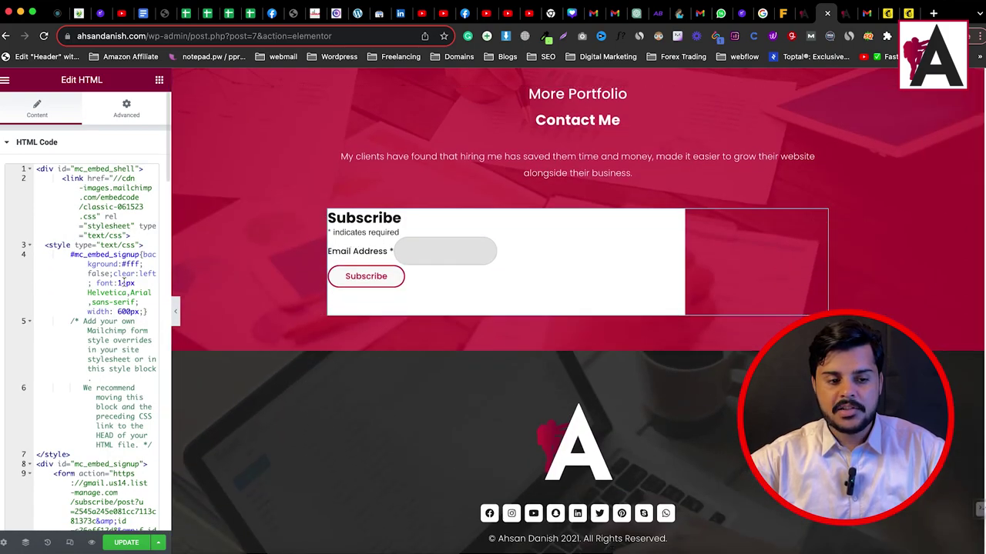
pyautogui.scroll(-15, 128, 277)
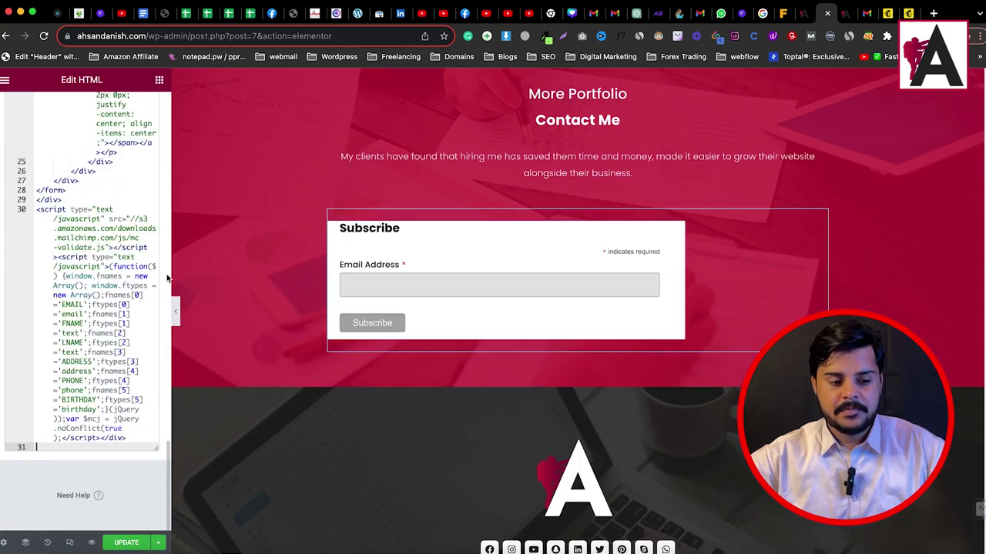
# Step: Update the page, reload the live home page and check the embedded Subscribe form on it
pyautogui.click(126, 542)
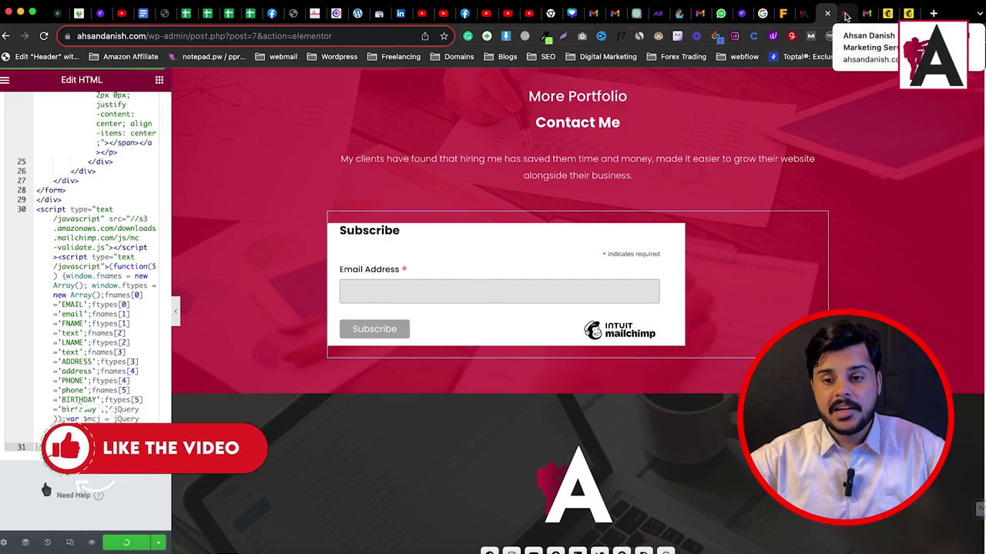
pyautogui.click(845, 15)
pyautogui.click(830, 6)
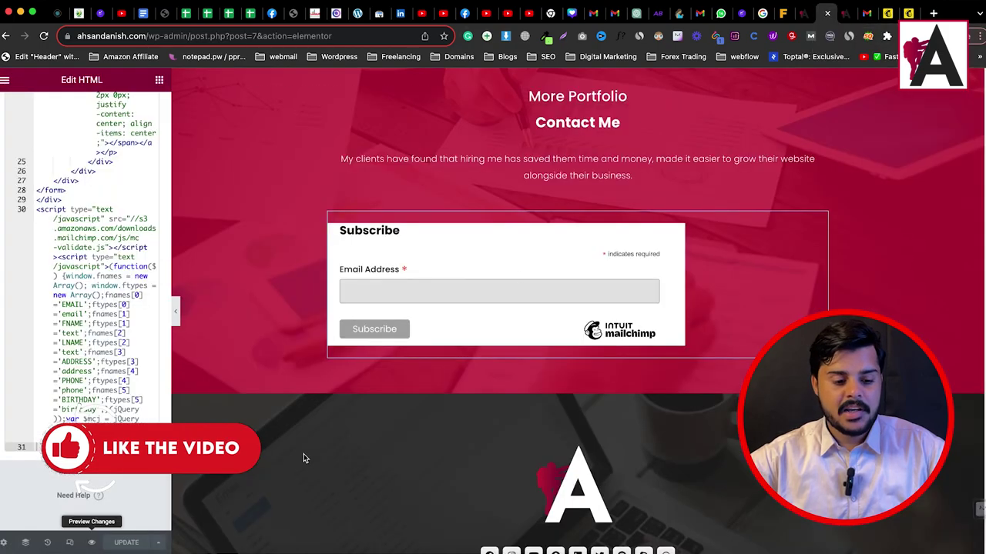
pyautogui.click(844, 14)
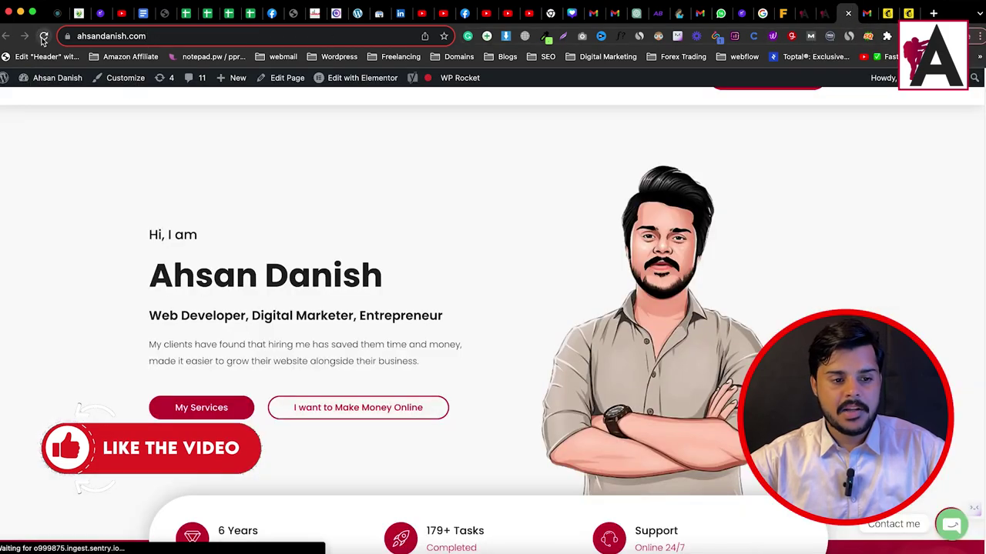
pyautogui.scroll(-5, 652, 312)
pyautogui.scroll(-10, 653, 311)
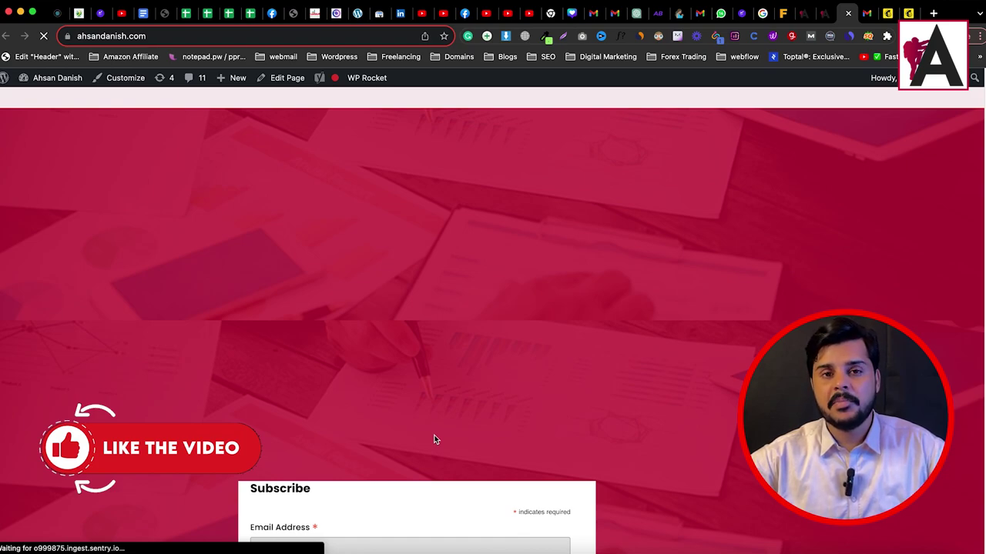
pyautogui.scroll(-1, 434, 438)
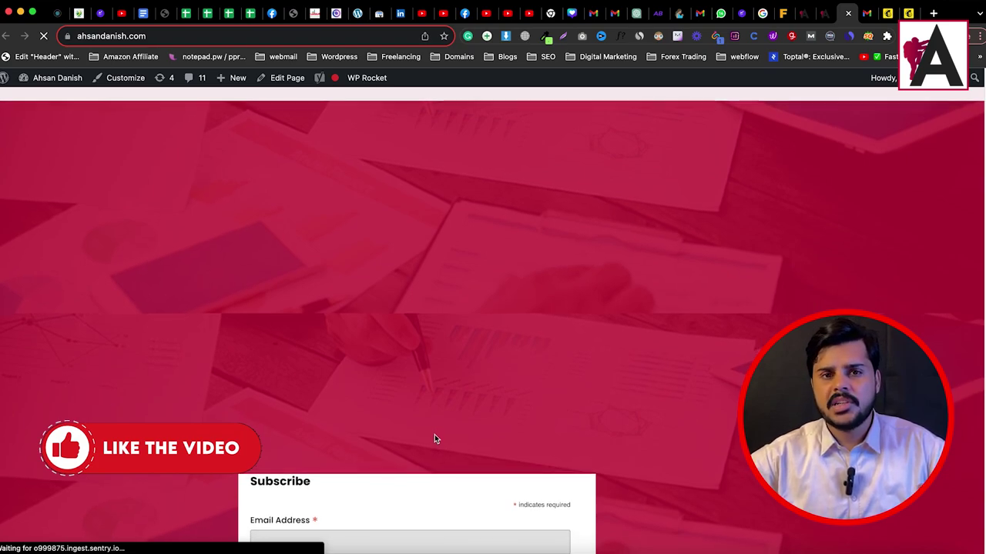
pyautogui.scroll(-3, 435, 438)
pyautogui.click(420, 436)
pyautogui.scroll(5, 576, 380)
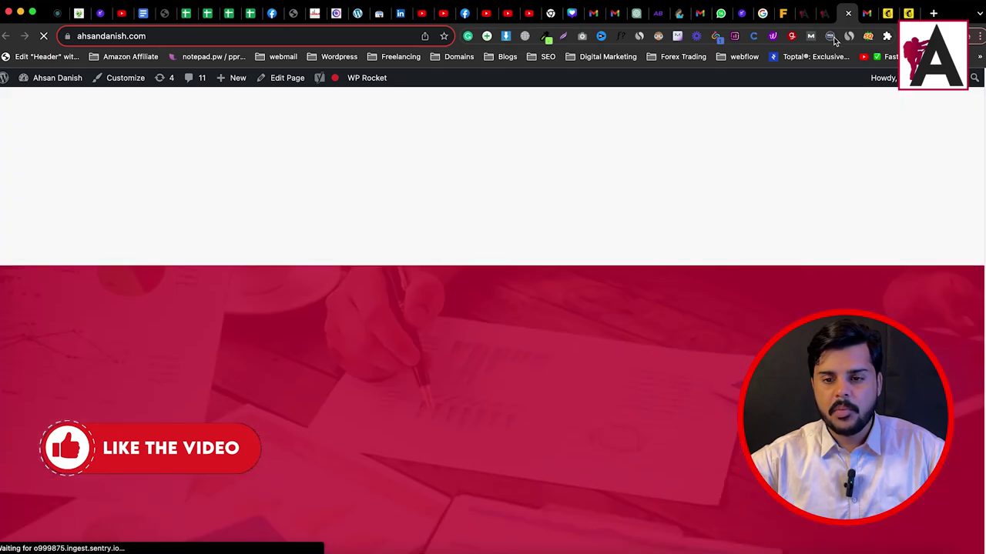
# Step: Submit the embedded Subscribe form on the live home page with a subscriber's email address
pyautogui.click(824, 13)
pyautogui.click(844, 15)
pyautogui.scroll(-15, 539, 369)
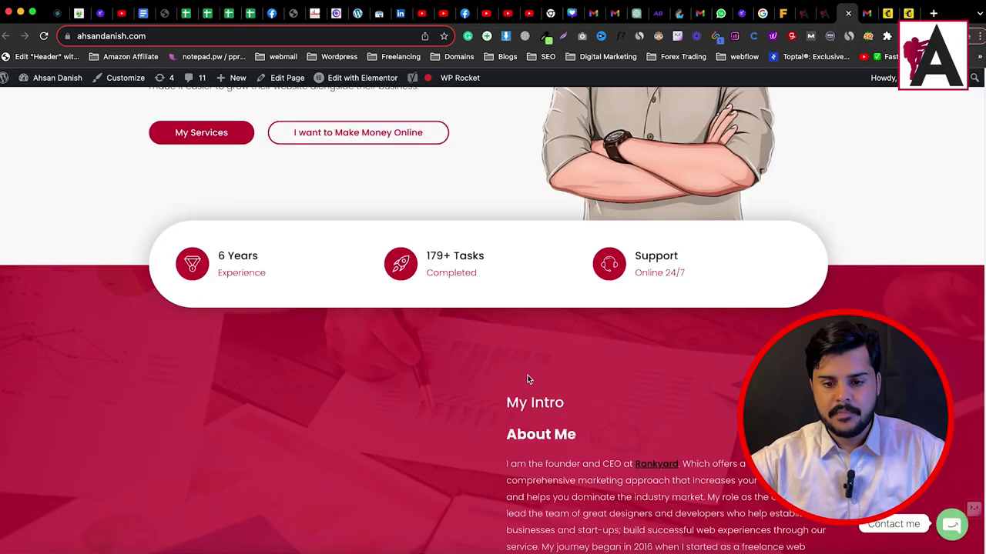
pyautogui.scroll(-5, 604, 341)
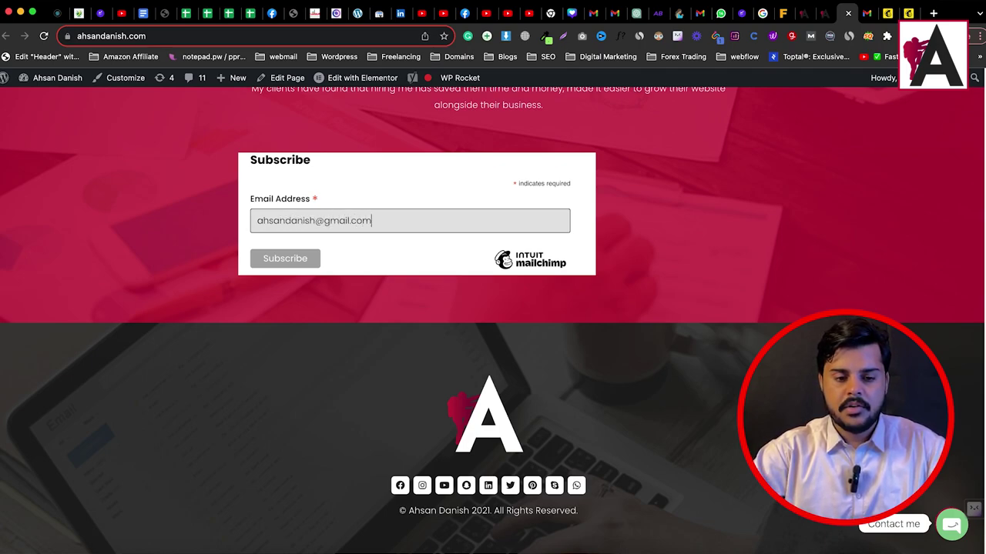
pyautogui.click(300, 263)
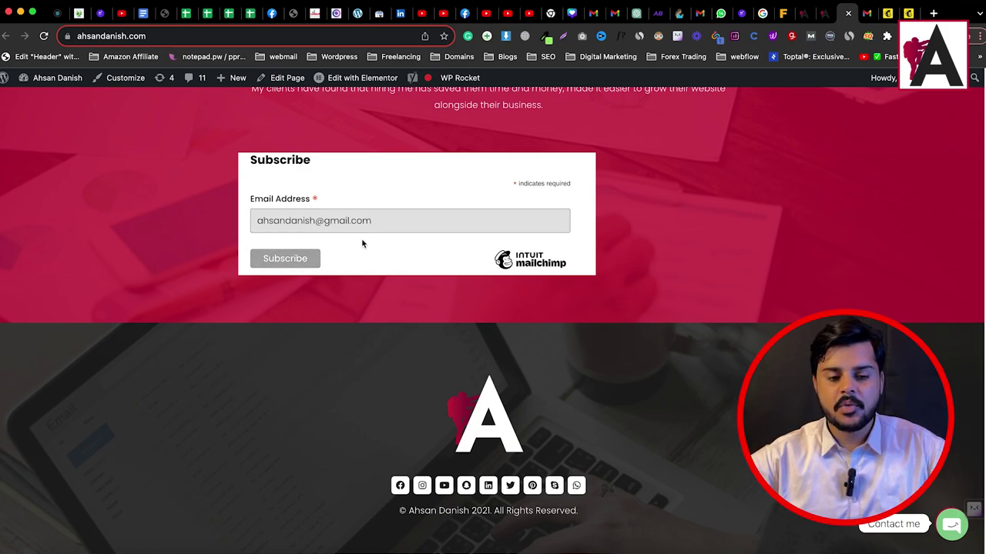
pyautogui.moveTo(274, 269); pyautogui.dragTo(364, 270)
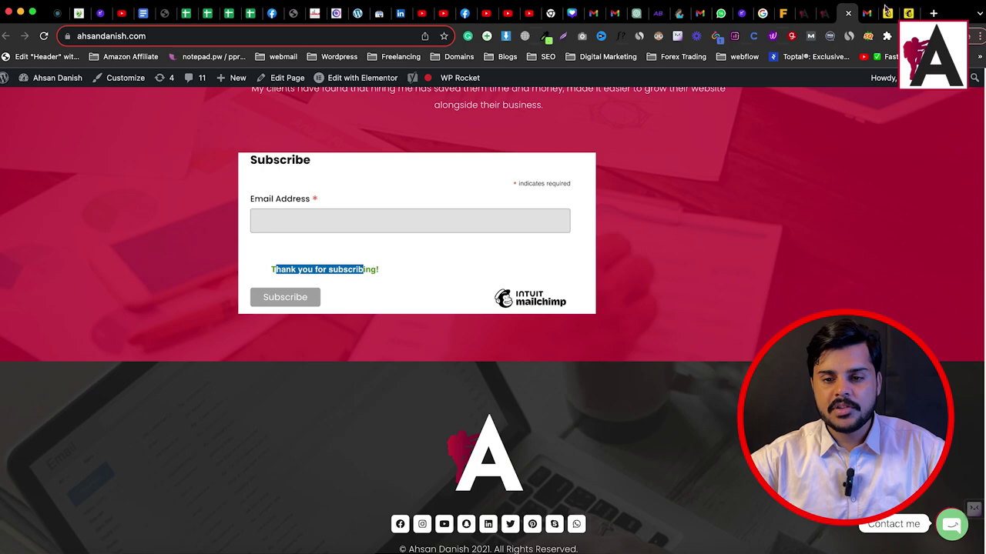
# Step: Return to Mailchimp, leave the form builder and check the audience's All contacts list for the new subscriber
pyautogui.click(890, 15)
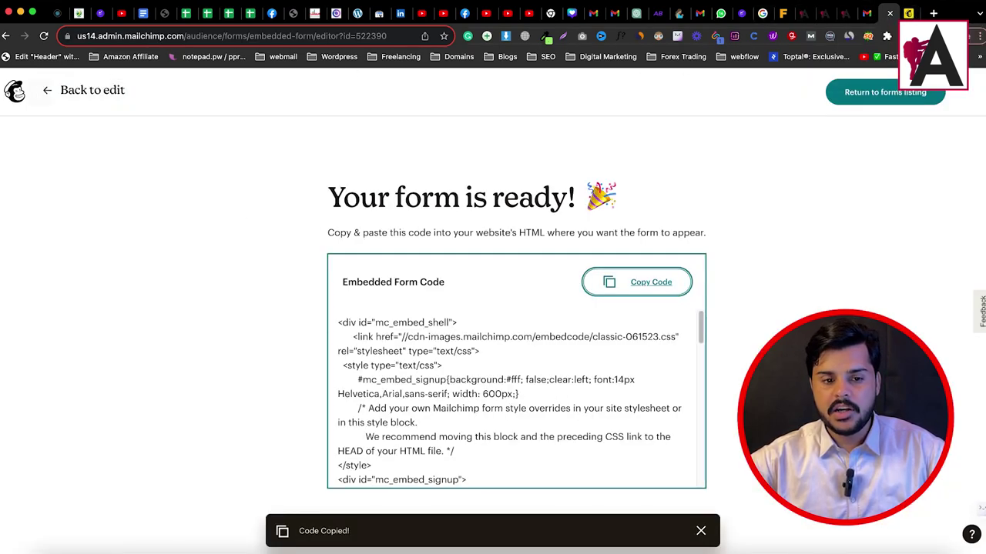
pyautogui.click(47, 94)
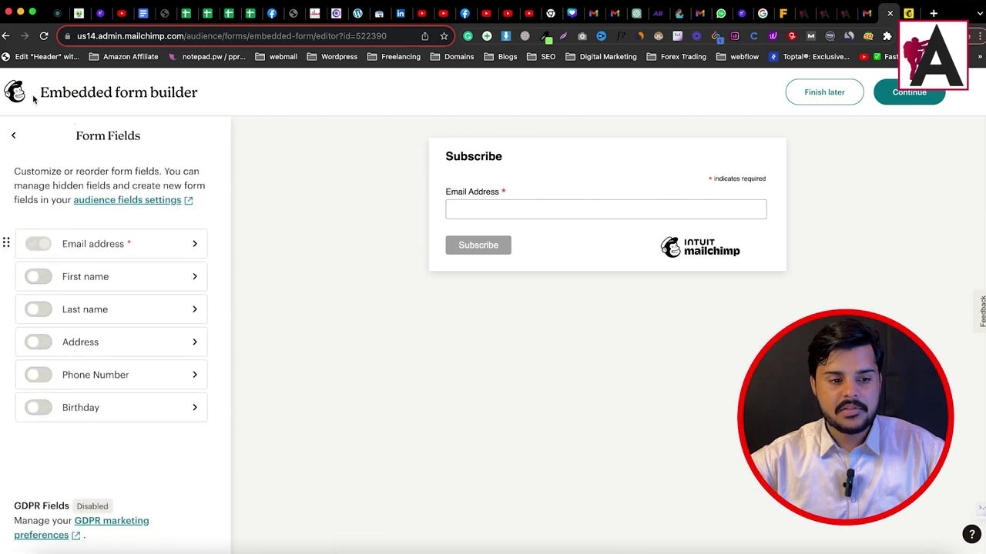
pyautogui.click(14, 91)
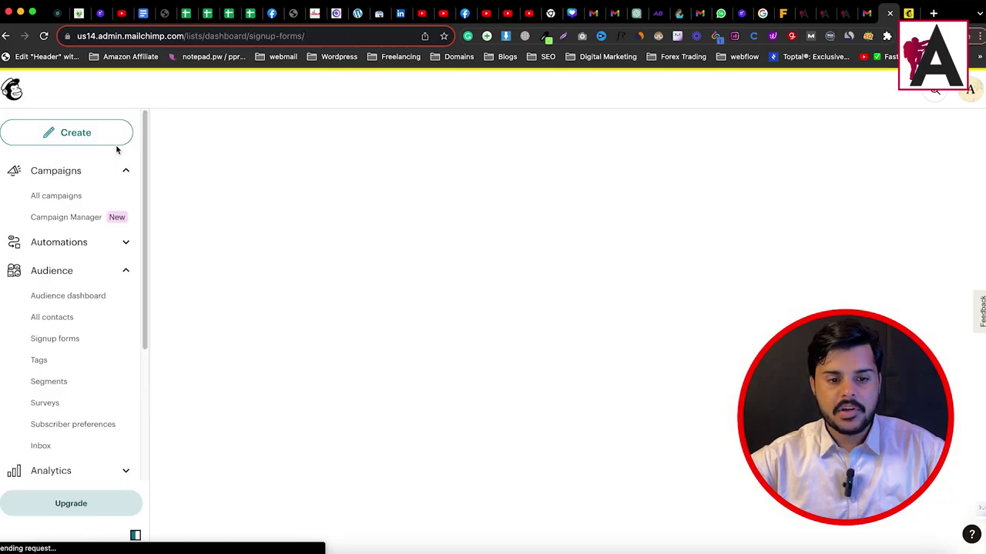
pyautogui.click(68, 324)
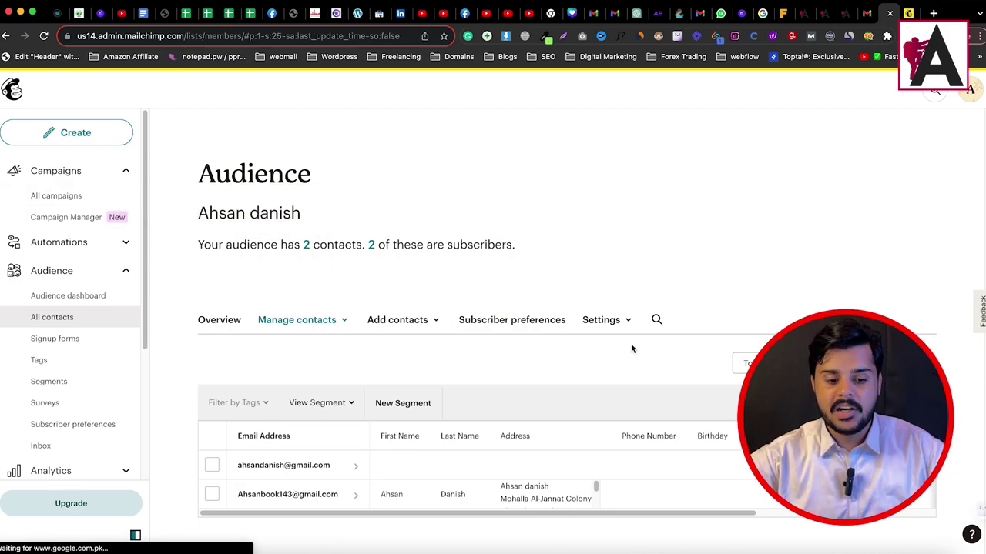
pyautogui.scroll(-1, 356, 457)
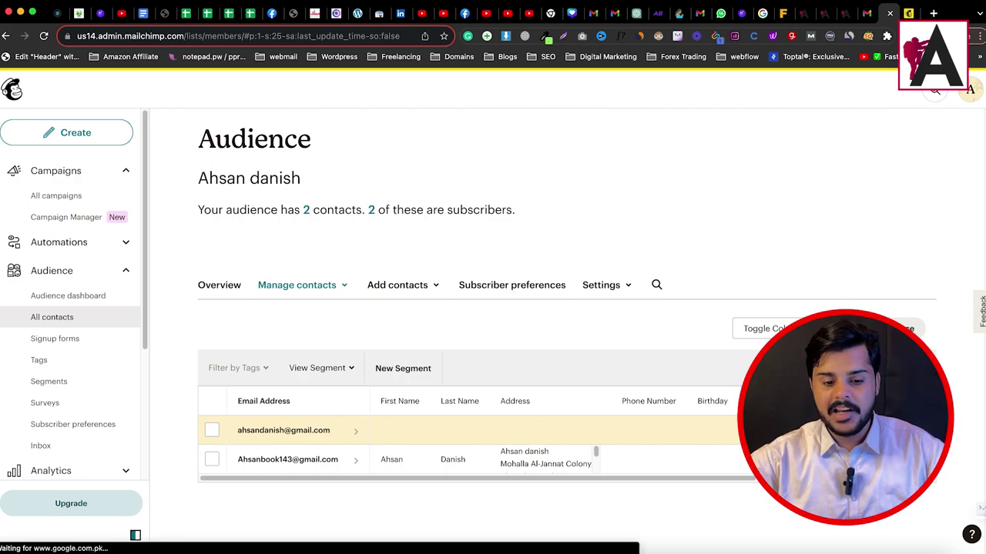
pyautogui.moveTo(223, 396); pyautogui.dragTo(758, 478)
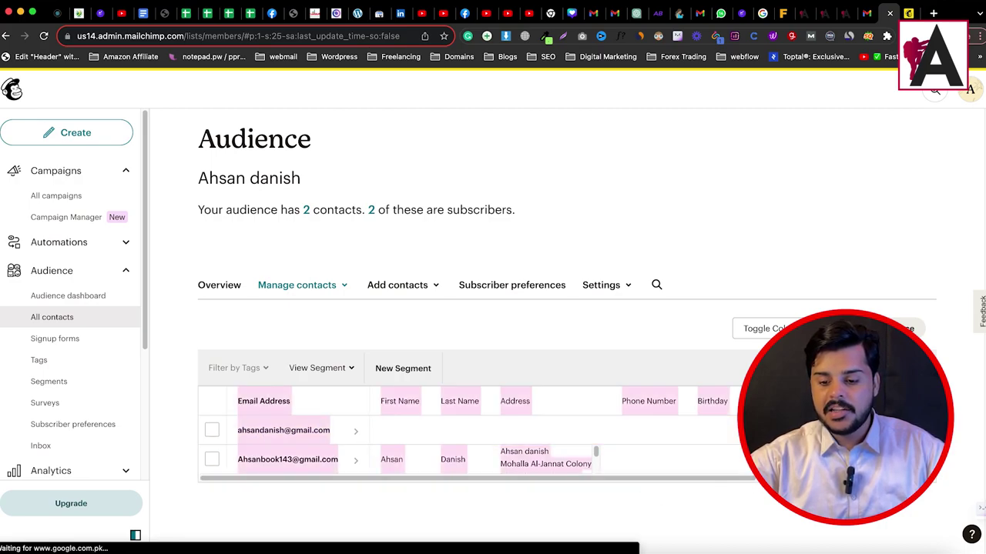
pyautogui.click(762, 431)
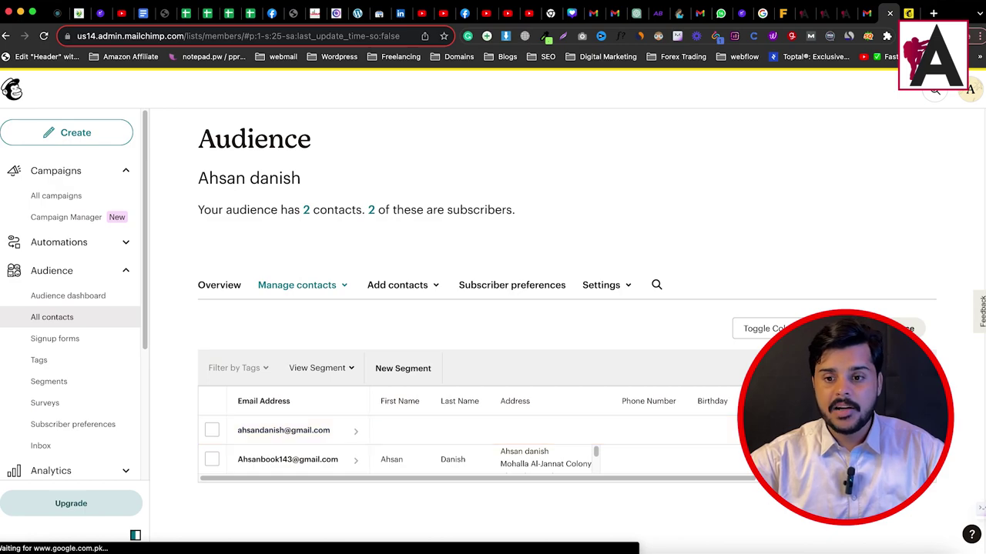
# Step: Return to the Elementor editor, delete the duplicated Contact Me section holding the Mailchimp form code, and update the page
pyautogui.click(908, 14)
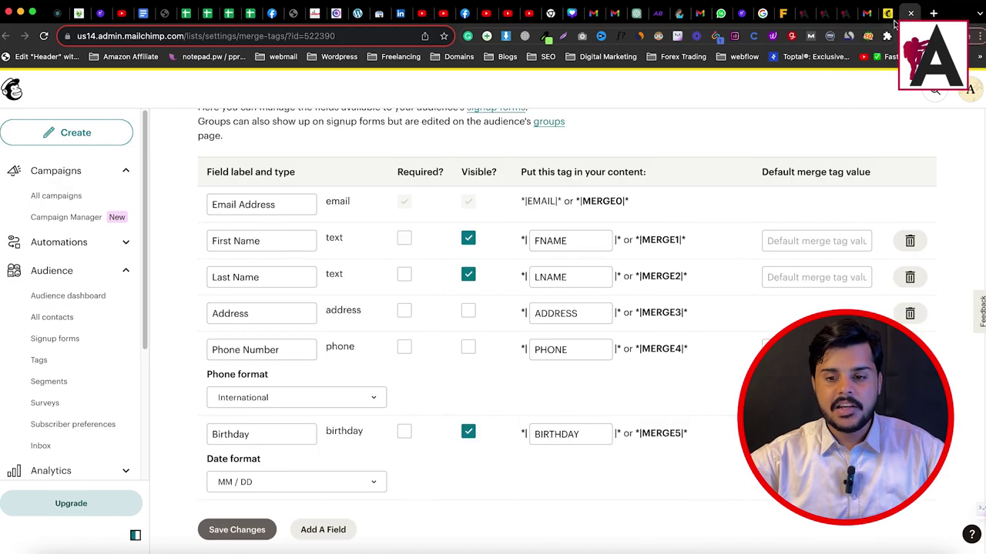
pyautogui.click(824, 15)
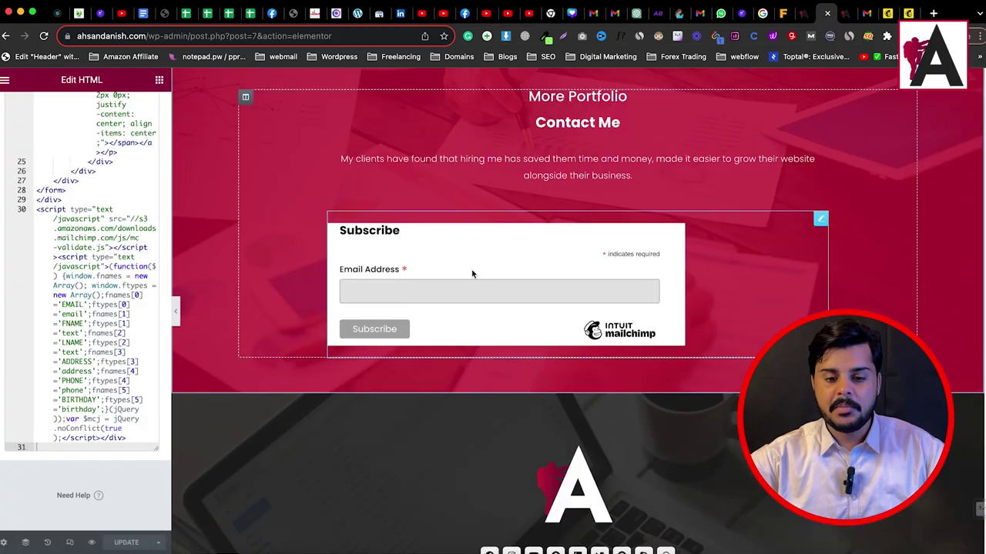
pyautogui.scroll(3, 609, 233)
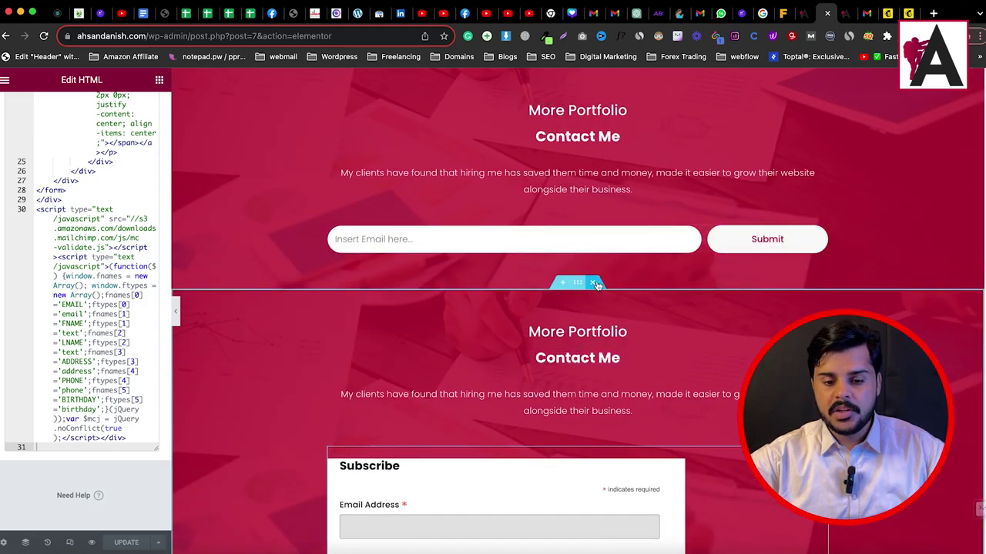
pyautogui.click(592, 282)
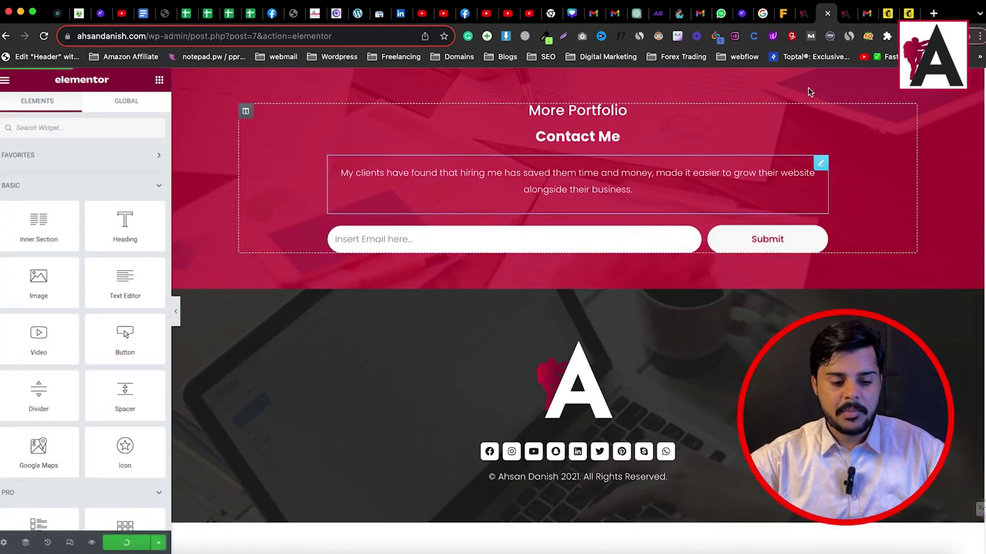
# Step: Open the post "The Simplest Roadmap to Start Earning Money Online in Just 2 Months" for editing from the WordPress posts list
pyautogui.click(806, 14)
pyautogui.moveTo(19, 179)
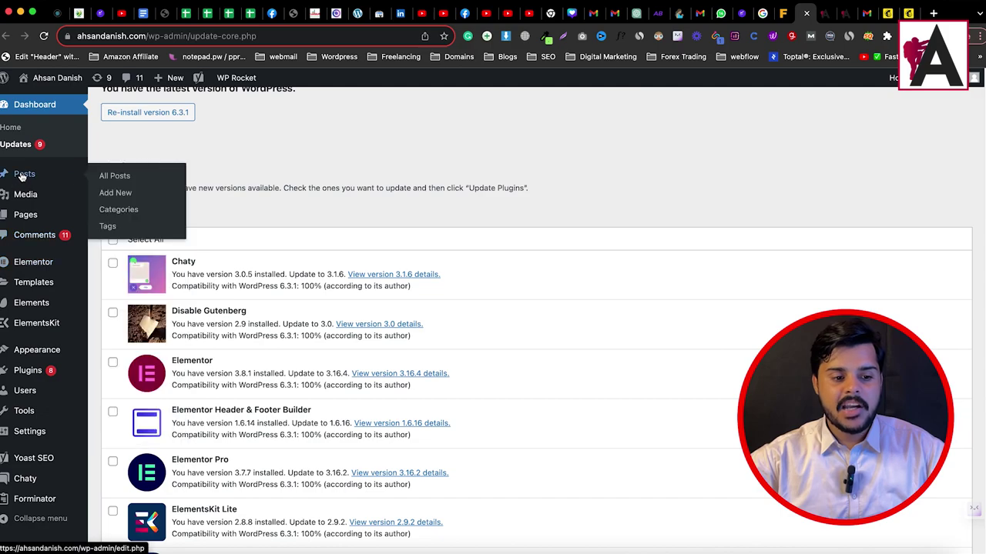
pyautogui.click(145, 177)
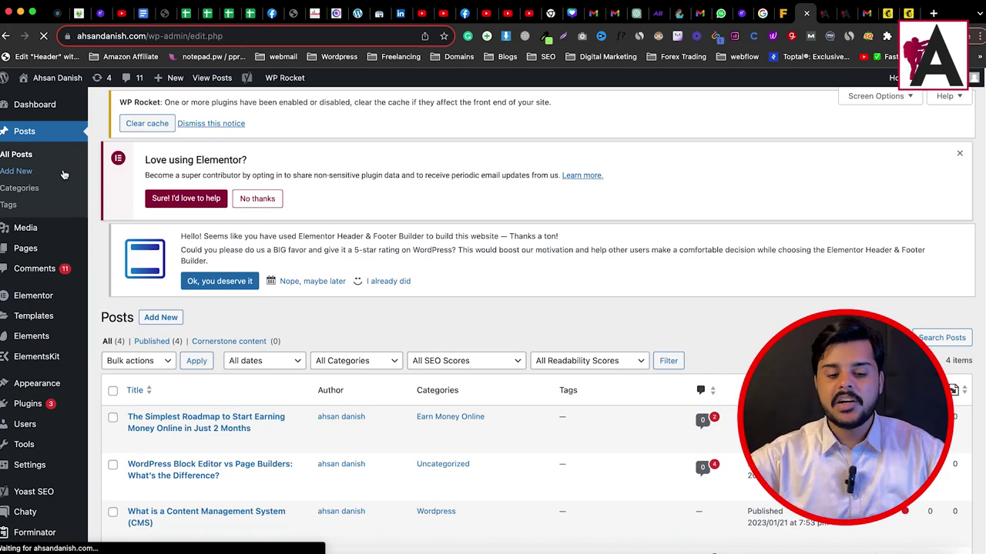
pyautogui.scroll(-1, 244, 293)
pyautogui.click(134, 421)
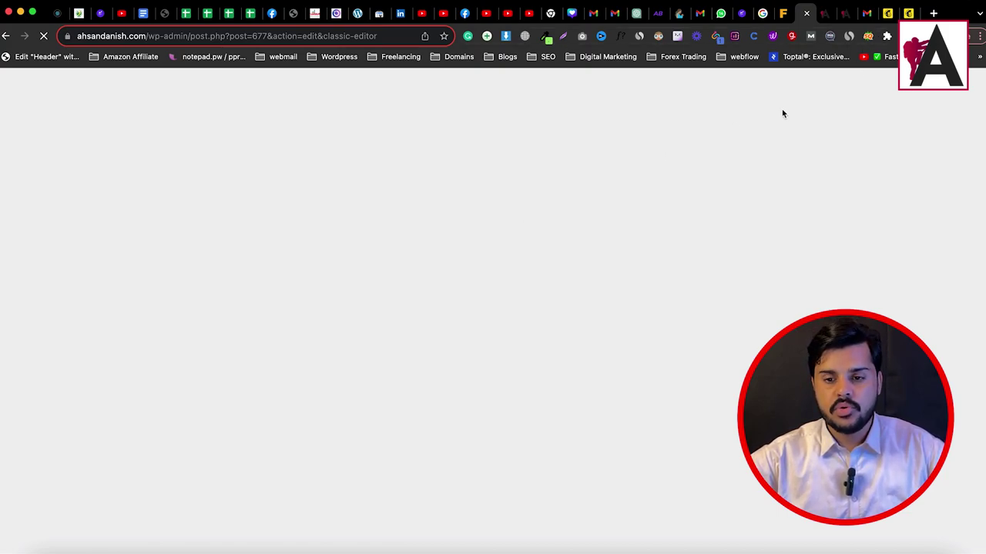
pyautogui.click(824, 14)
pyautogui.click(804, 14)
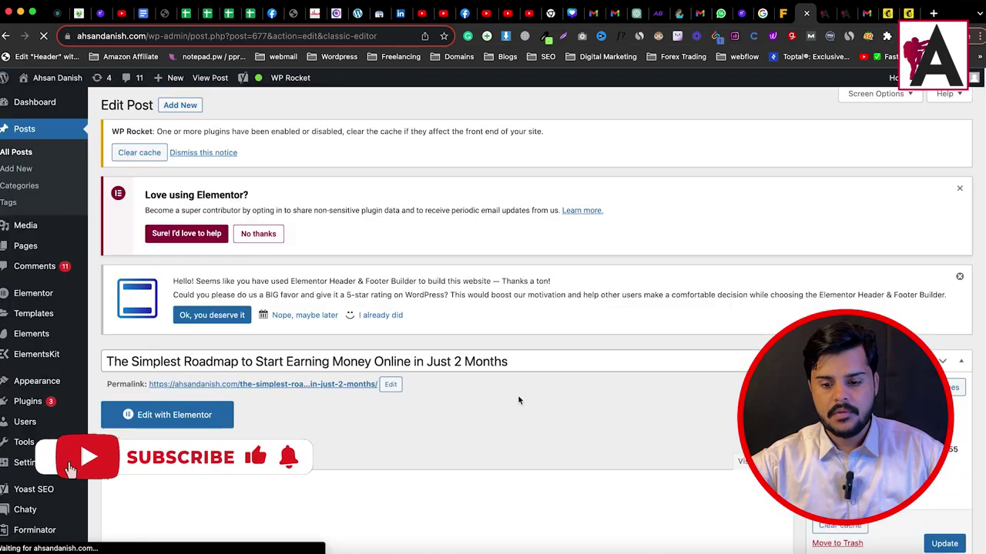
# Step: Try pasting the Mailchimp form code into a new paragraph above the post's "Step 1: Learn a Content Management System (CMS)" heading
pyautogui.scroll(-3, 580, 385)
pyautogui.scroll(-4, 705, 360)
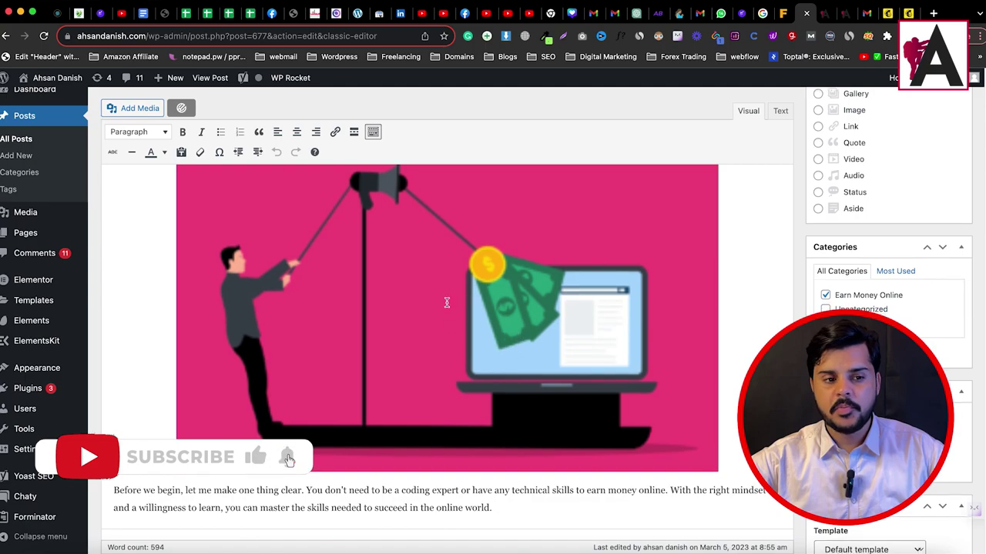
pyautogui.scroll(-4, 477, 324)
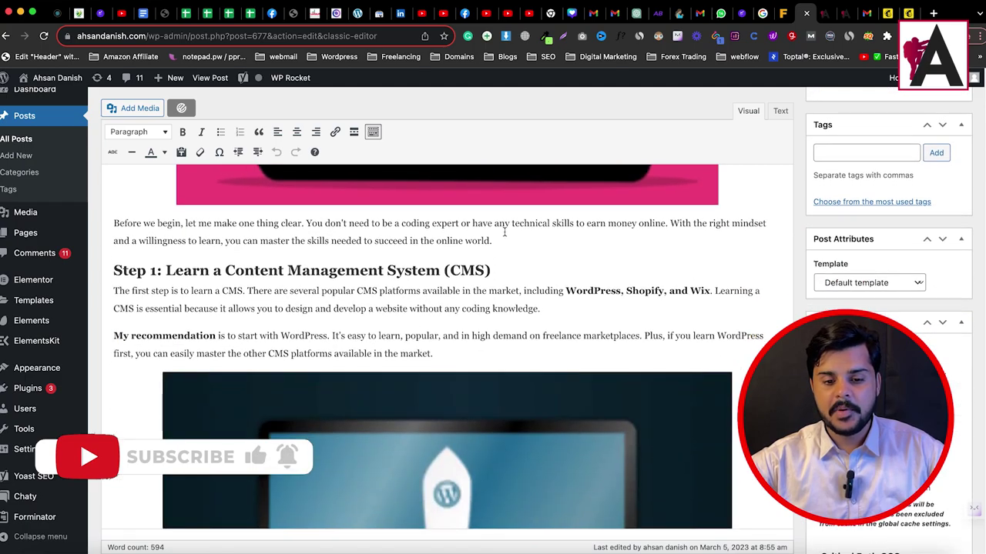
pyautogui.click(511, 241)
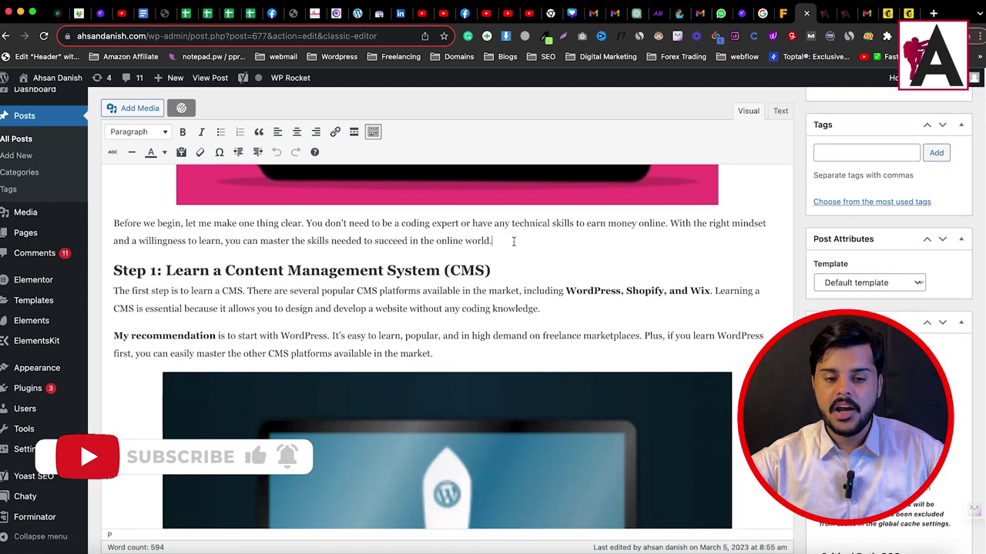
pyautogui.press('Return')
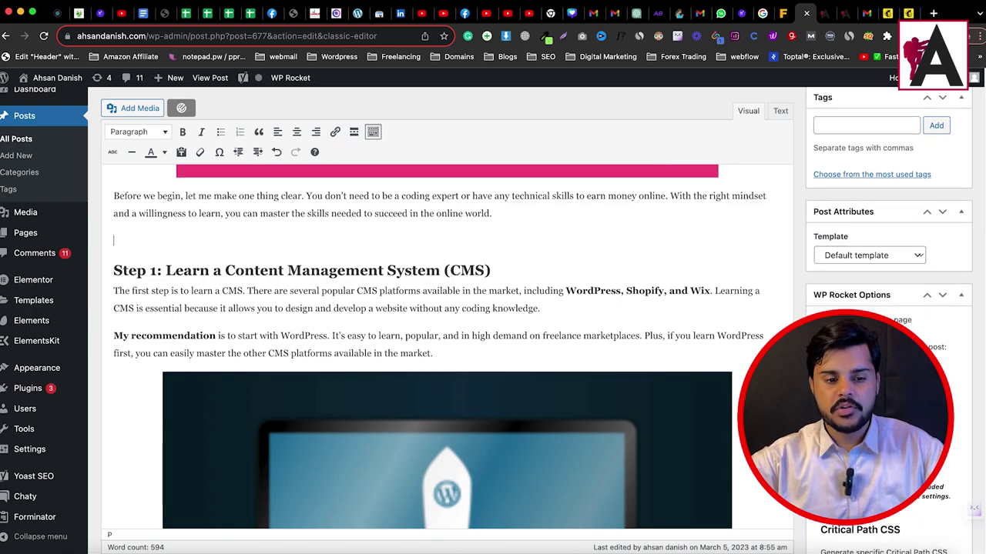
pyautogui.press('super+v')
pyautogui.scroll(-1, 246, 399)
pyautogui.scroll(-4, 247, 399)
pyautogui.scroll(-1, 958, 387)
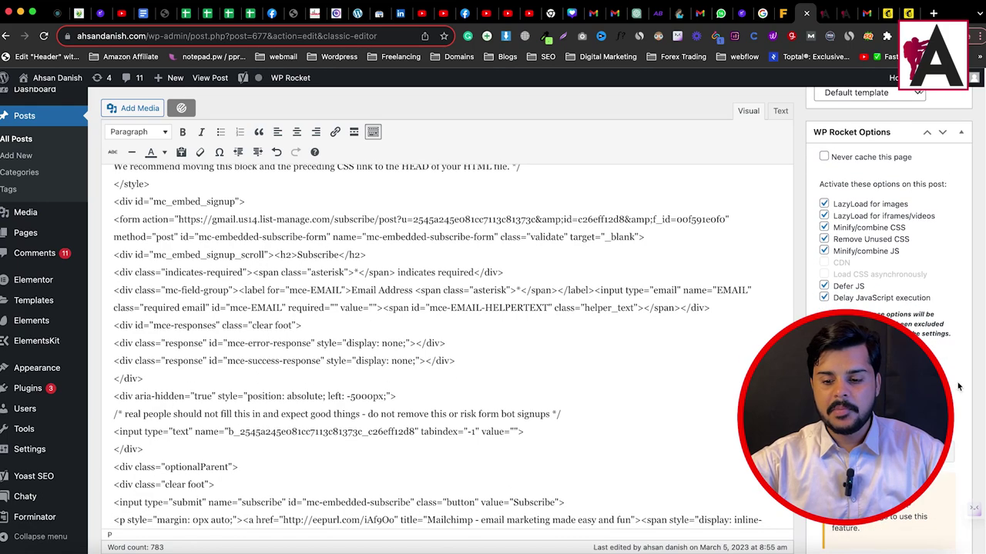
pyautogui.scroll(10, 324, 259)
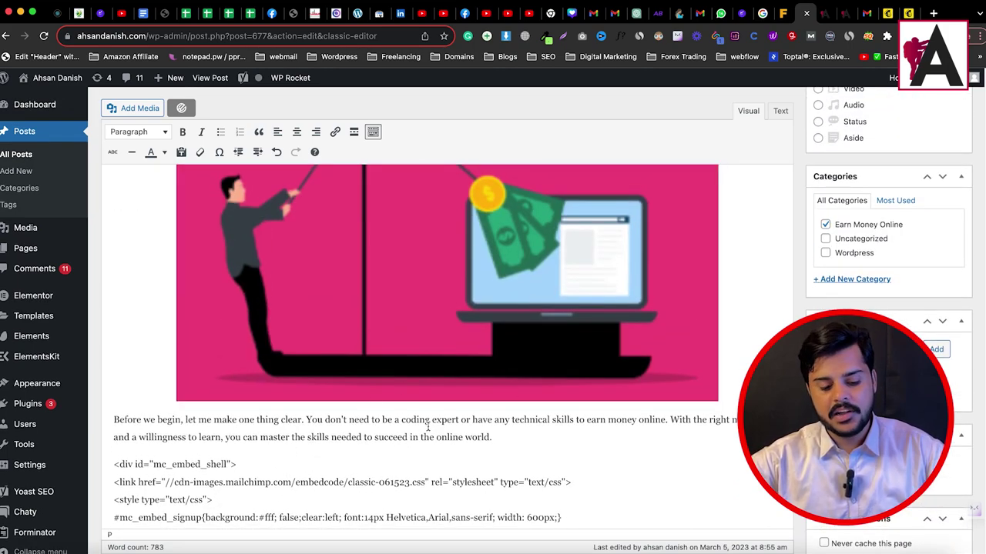
# Step: Undo the insertion of the Mailchimp code in the post and reload the post editor
pyautogui.press('super+z')
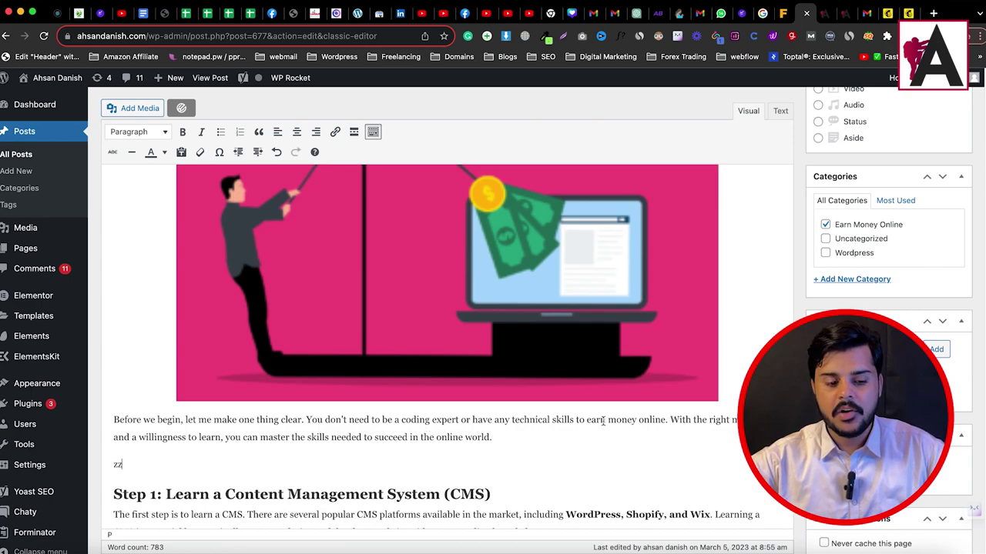
pyautogui.press('super+z')
pyautogui.press('super+r')
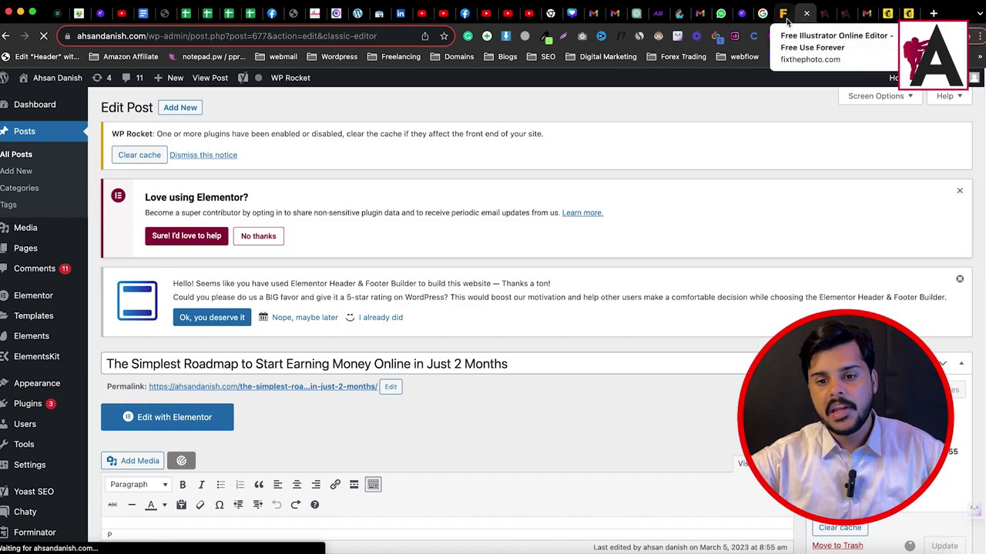
# Step: Switch to the Notes outline, highlight the line about integrating Mailchimp with an API key, and return to the browser
pyautogui.click(171, 550)
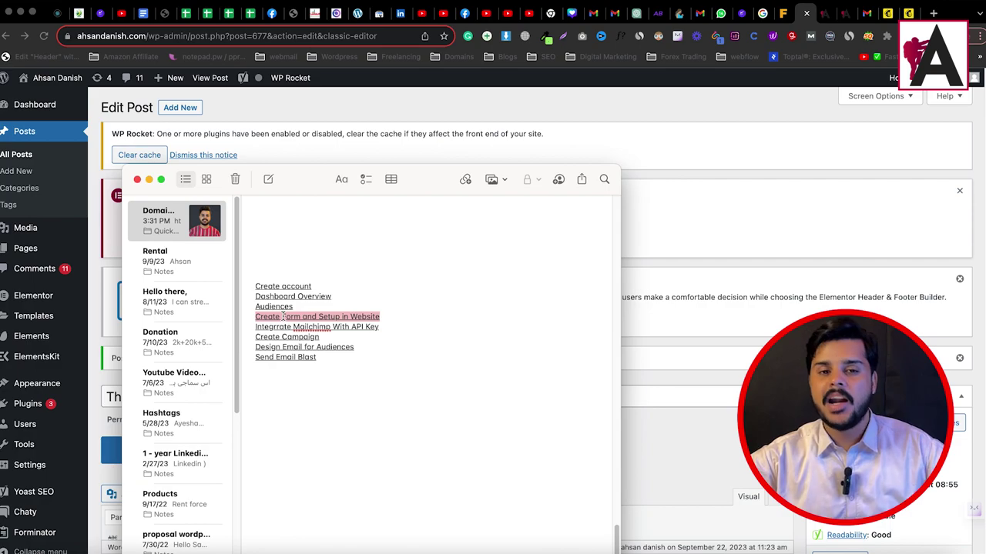
pyautogui.moveTo(380, 328); pyautogui.dragTo(249, 328)
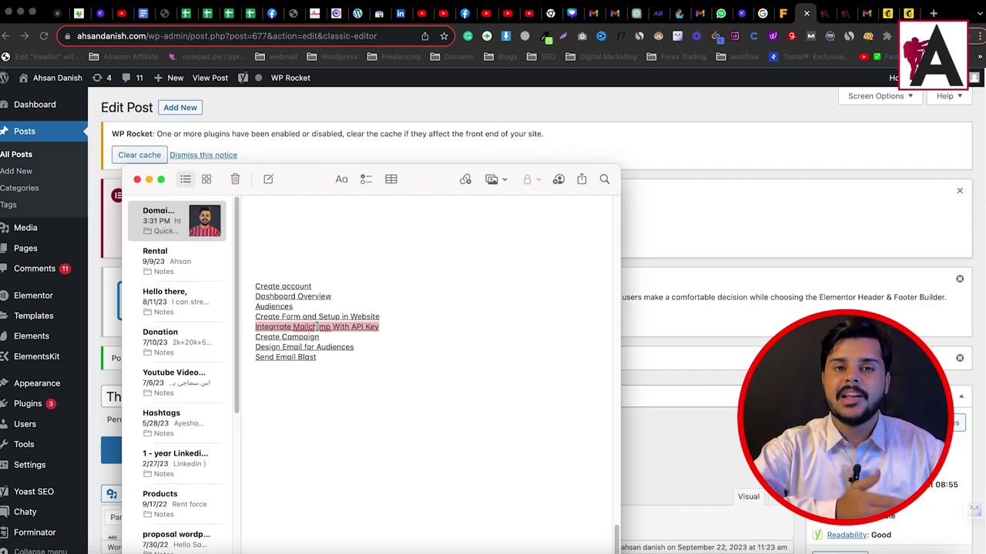
pyautogui.click(682, 256)
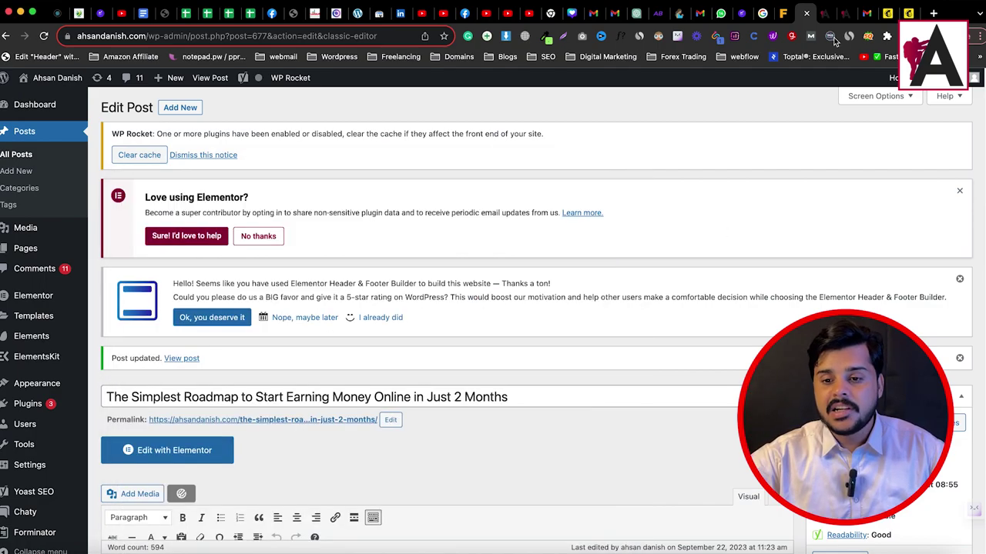
# Step: In the Elementor editor, add MailChimp to the Actions After Submit of the Contact Me section's email form
pyautogui.click(847, 14)
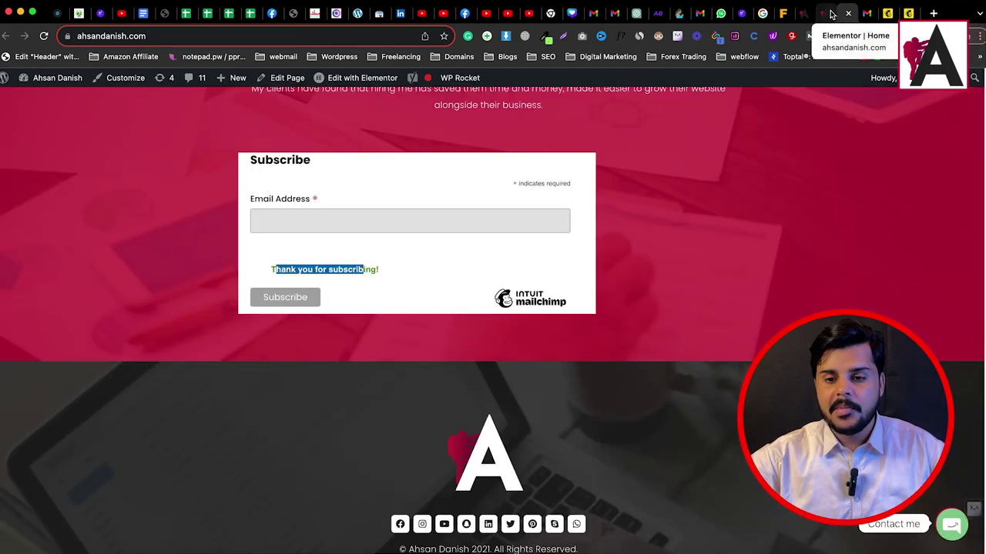
pyautogui.click(825, 14)
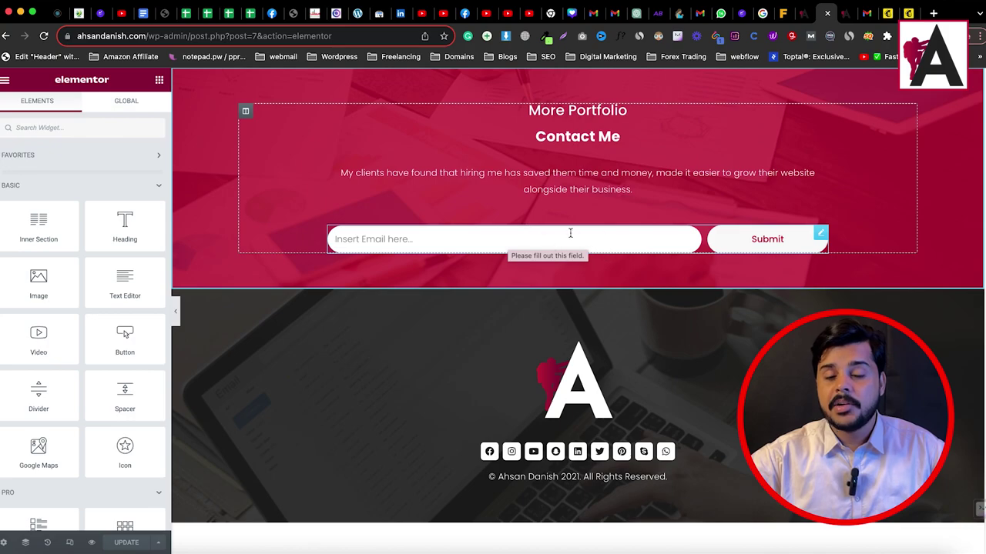
pyautogui.click(821, 235)
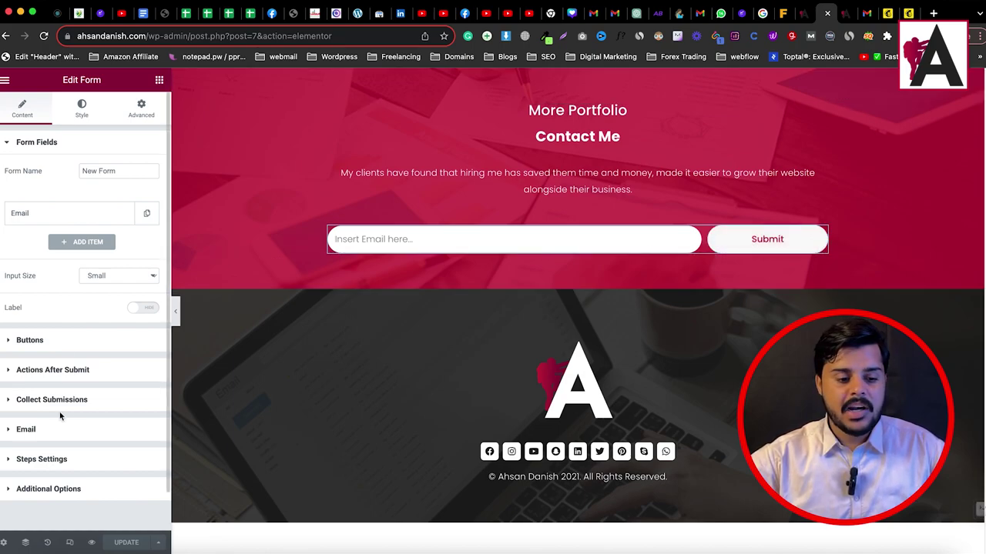
pyautogui.click(43, 371)
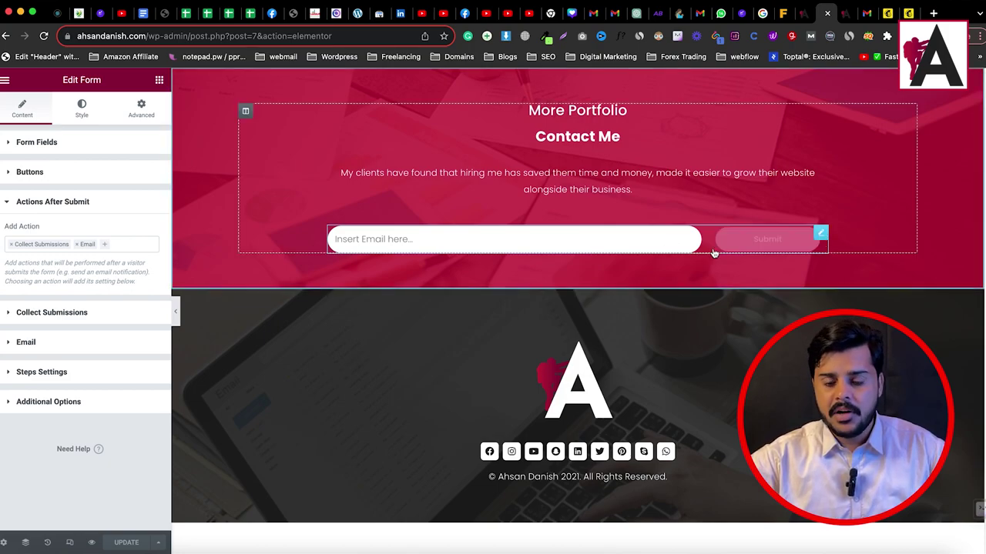
pyautogui.click(106, 245)
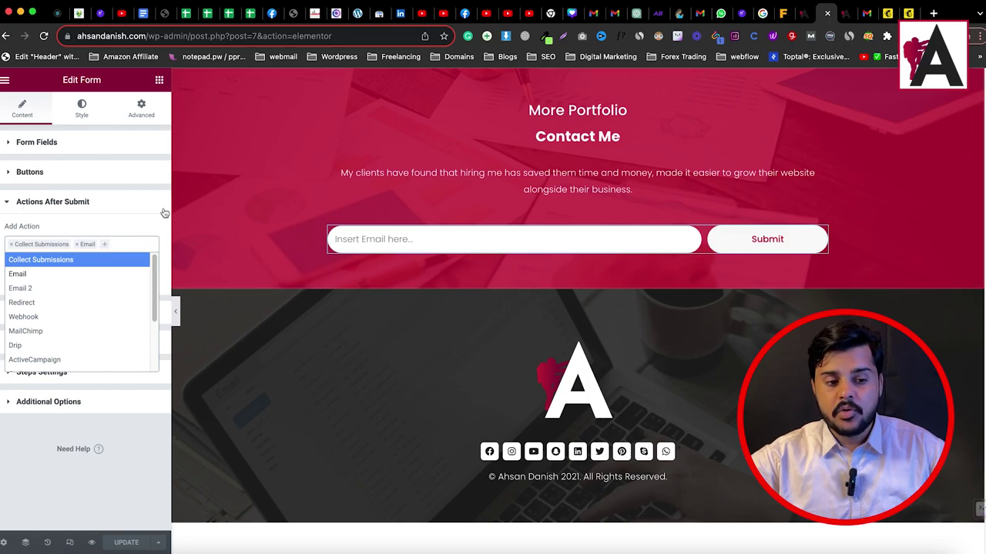
pyautogui.scroll(-2, 88, 345)
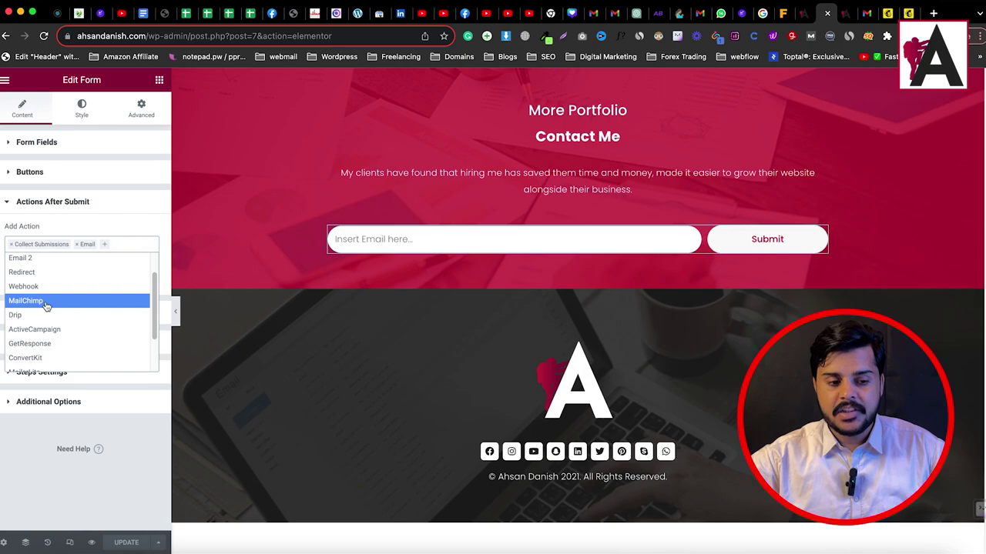
pyautogui.click(47, 306)
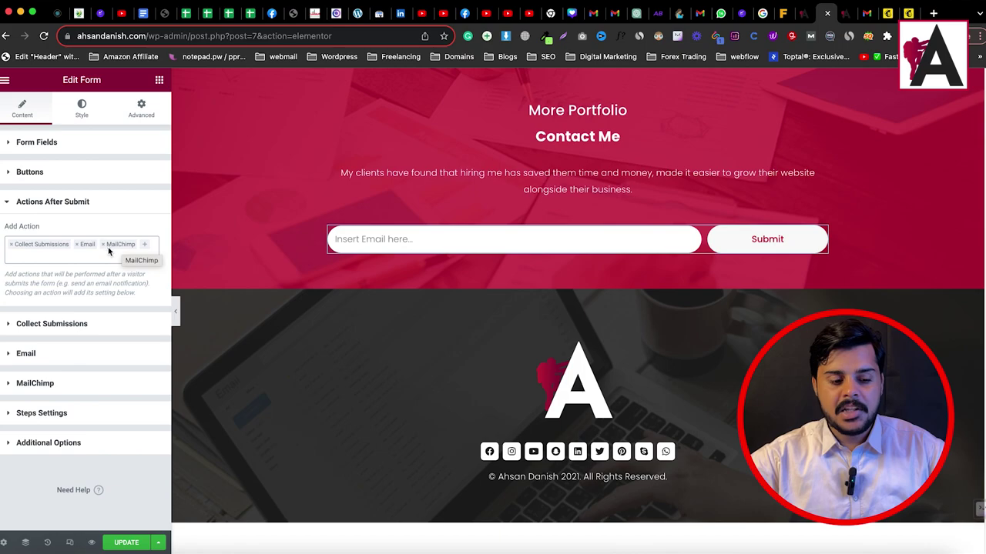
# Step: Set the API Key option in the email form's MailChimp settings to Custom
pyautogui.click(25, 383)
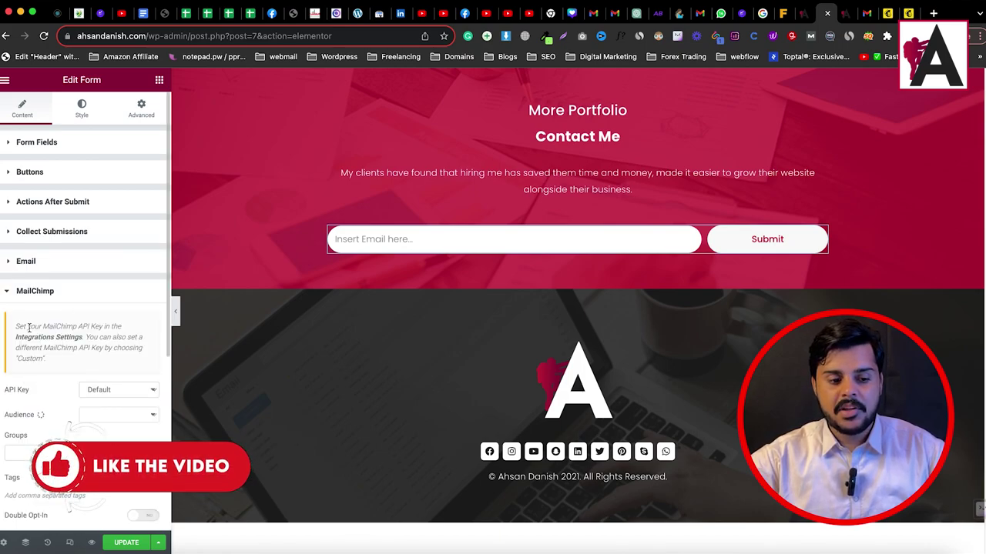
pyautogui.scroll(-2, 53, 365)
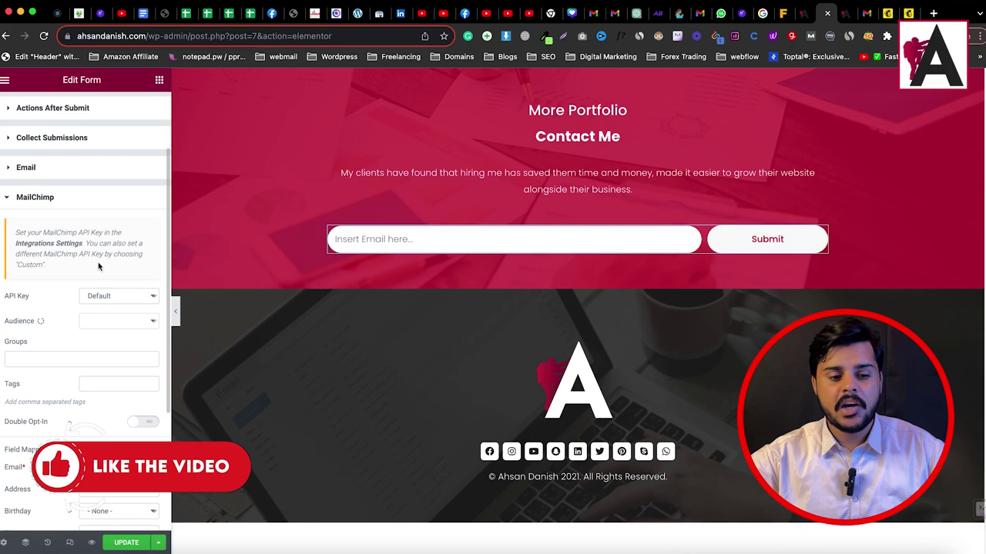
pyautogui.click(121, 300)
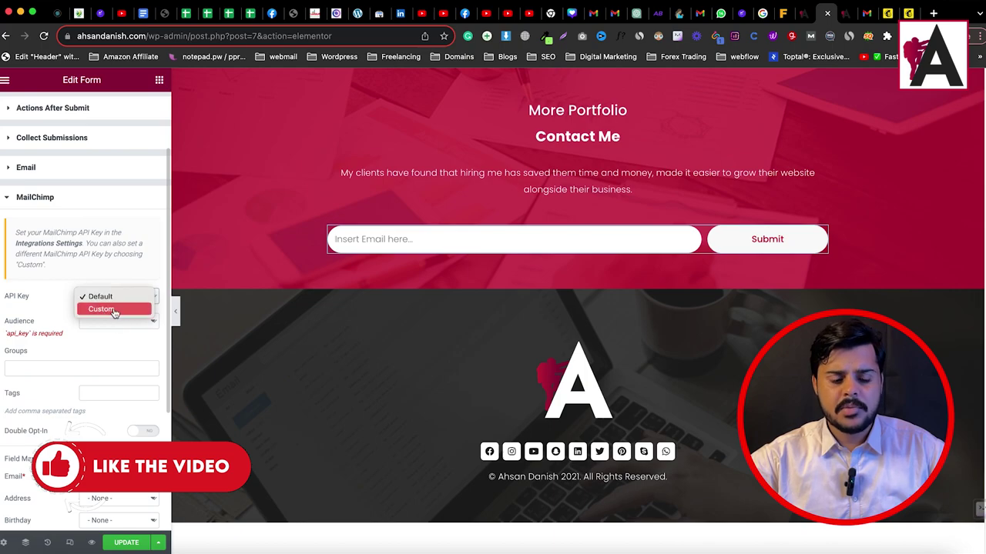
pyautogui.click(113, 309)
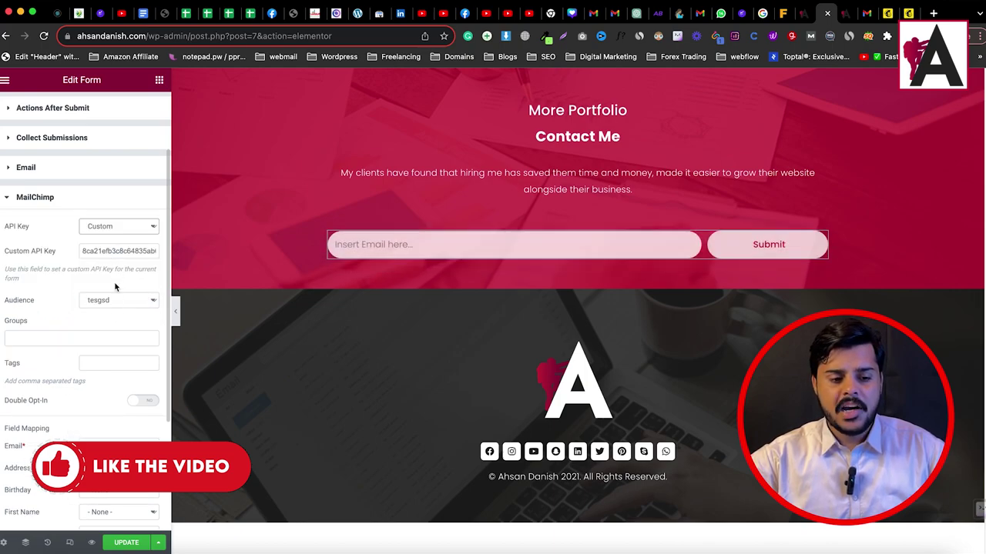
# Step: Switch to the Mailchimp account and open its profile page
pyautogui.click(847, 16)
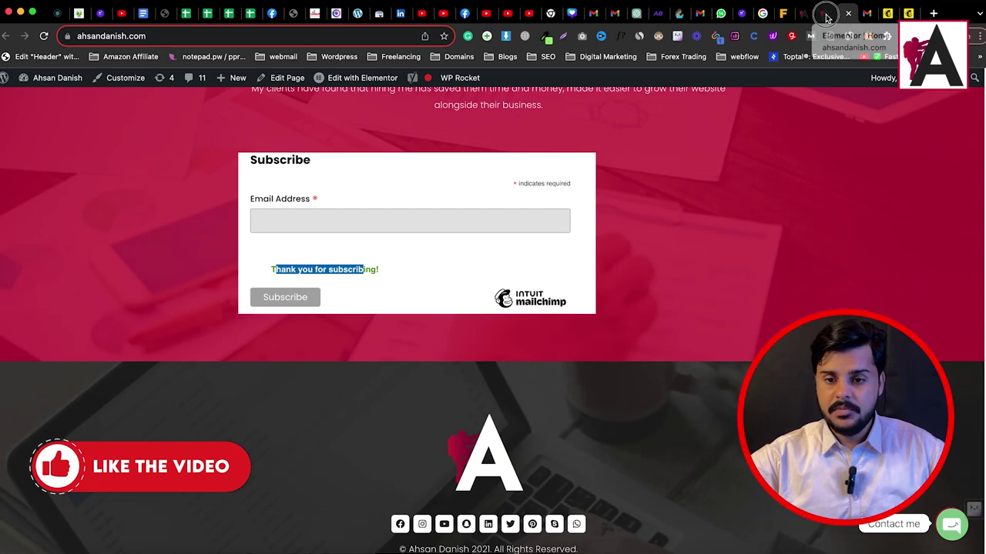
pyautogui.click(825, 13)
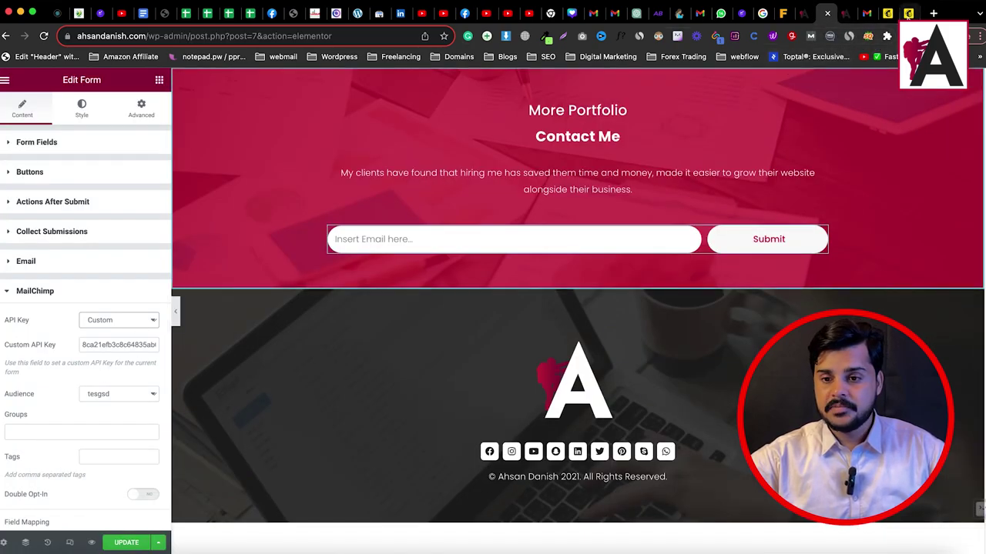
pyautogui.click(909, 14)
pyautogui.click(891, 14)
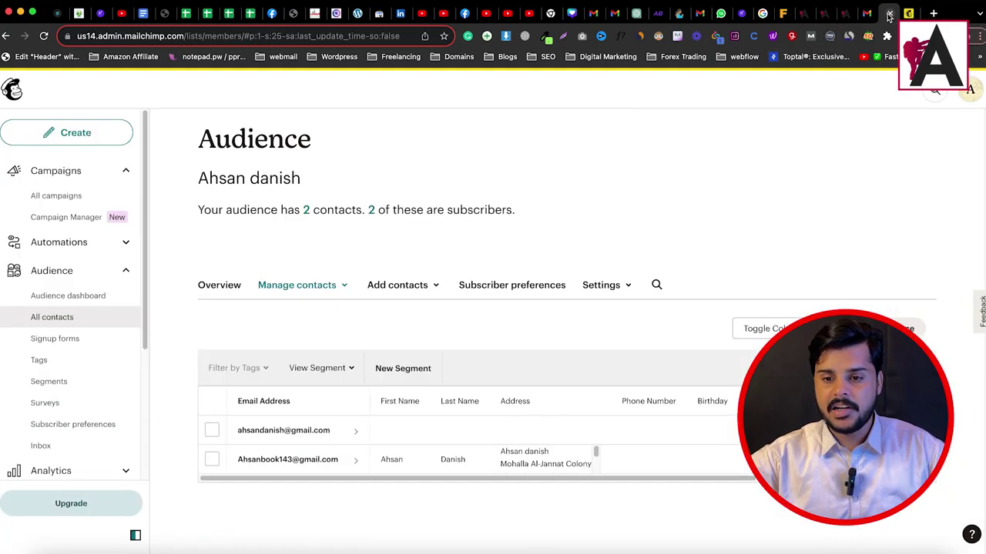
pyautogui.click(970, 89)
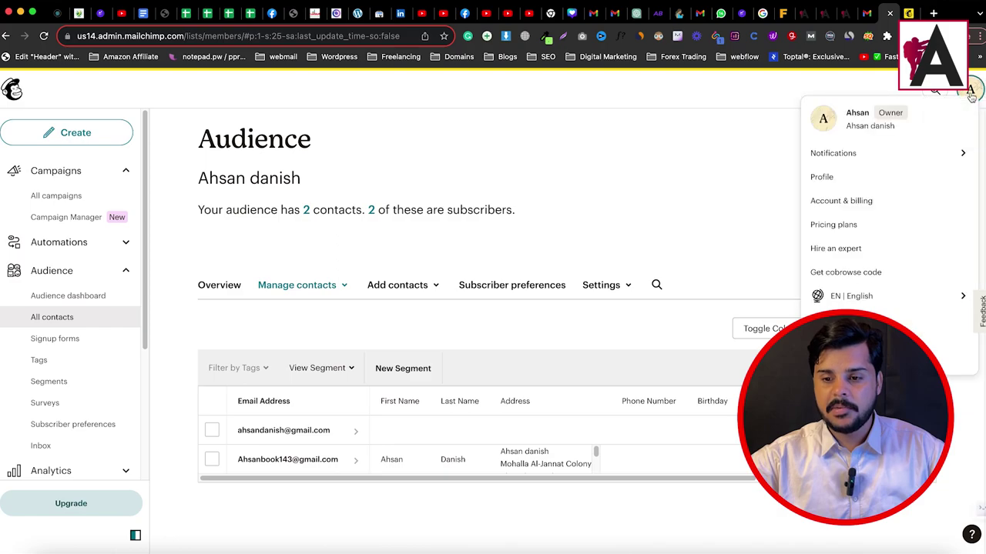
pyautogui.click(824, 177)
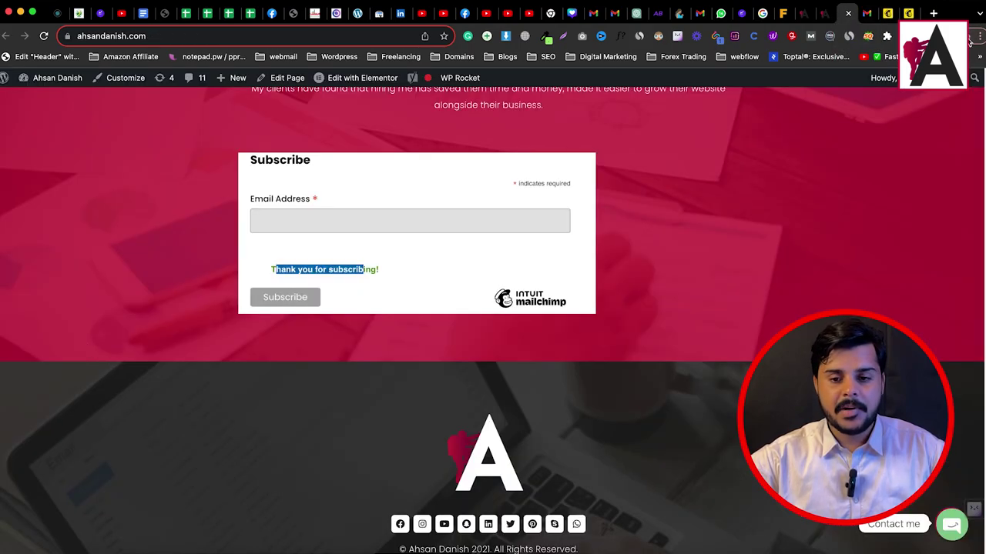
# Step: Open the API keys page of the Mailchimp account and go to the Your API keys section
pyautogui.click(824, 13)
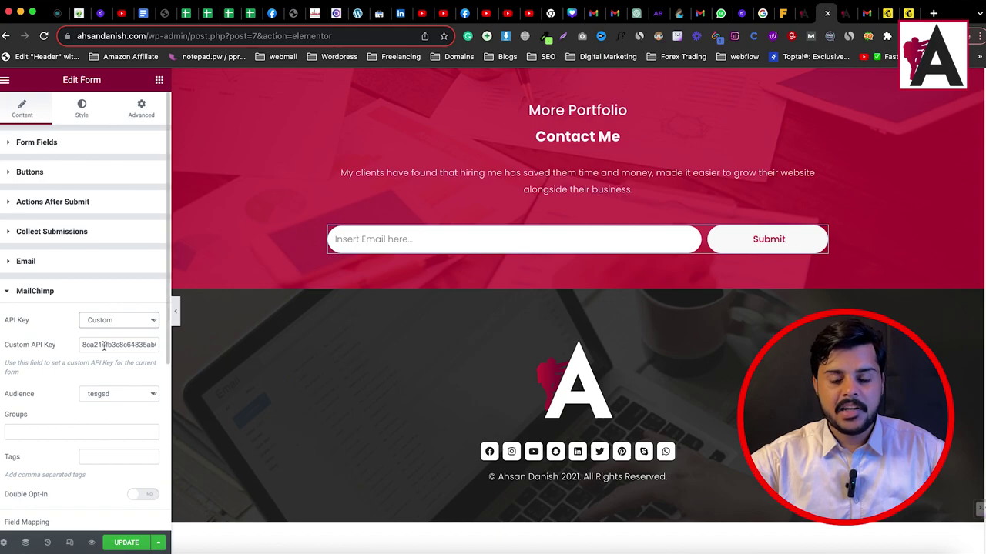
pyautogui.click(910, 13)
pyautogui.click(890, 13)
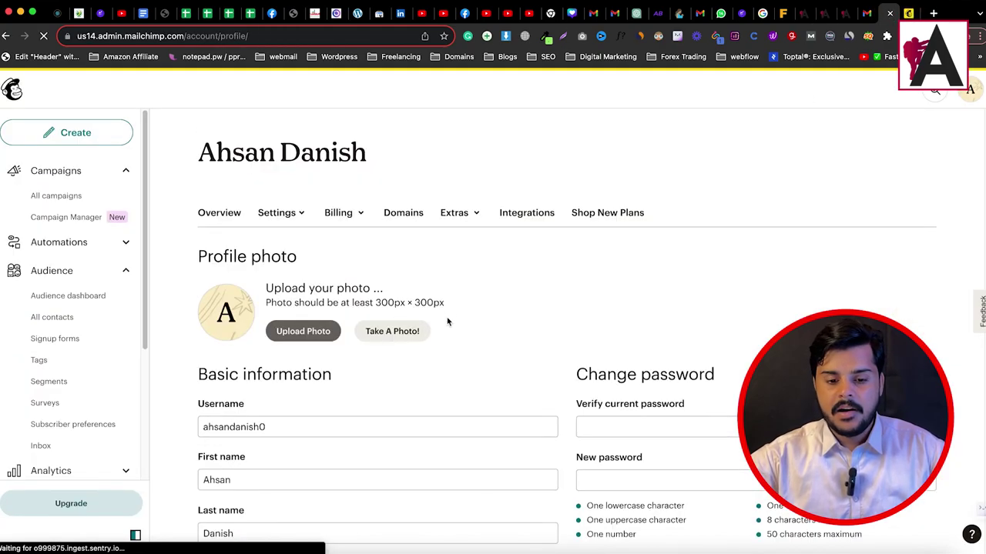
pyautogui.click(471, 217)
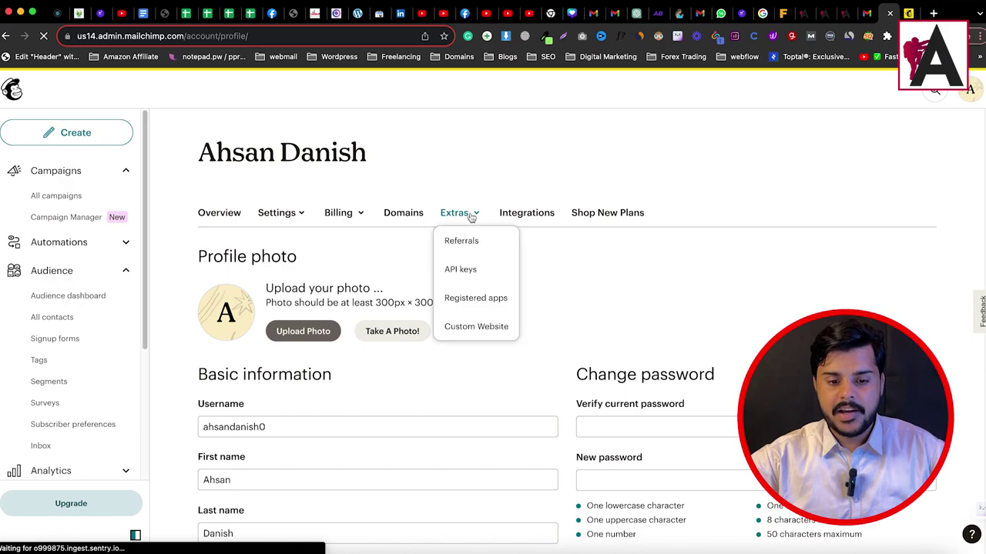
pyautogui.click(469, 271)
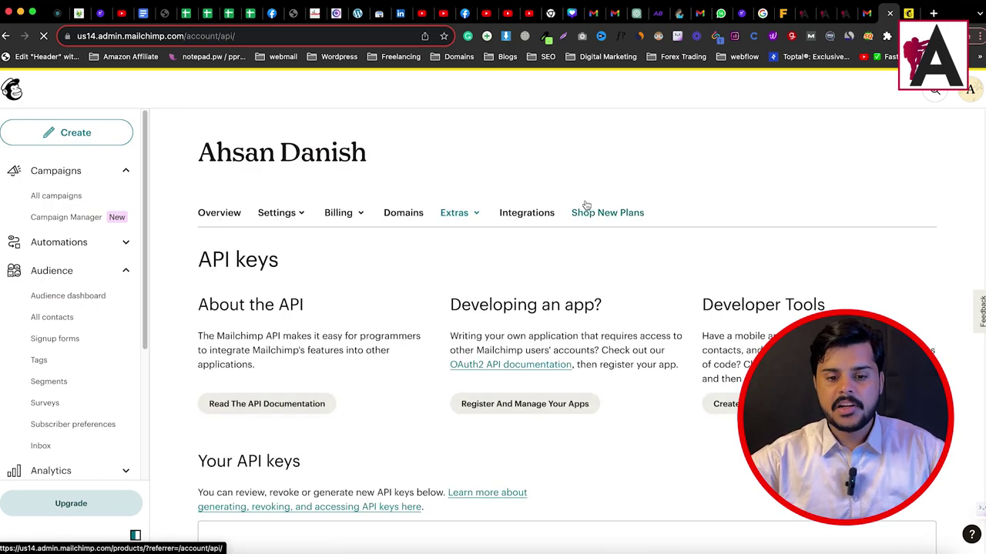
pyautogui.scroll(-5, 681, 328)
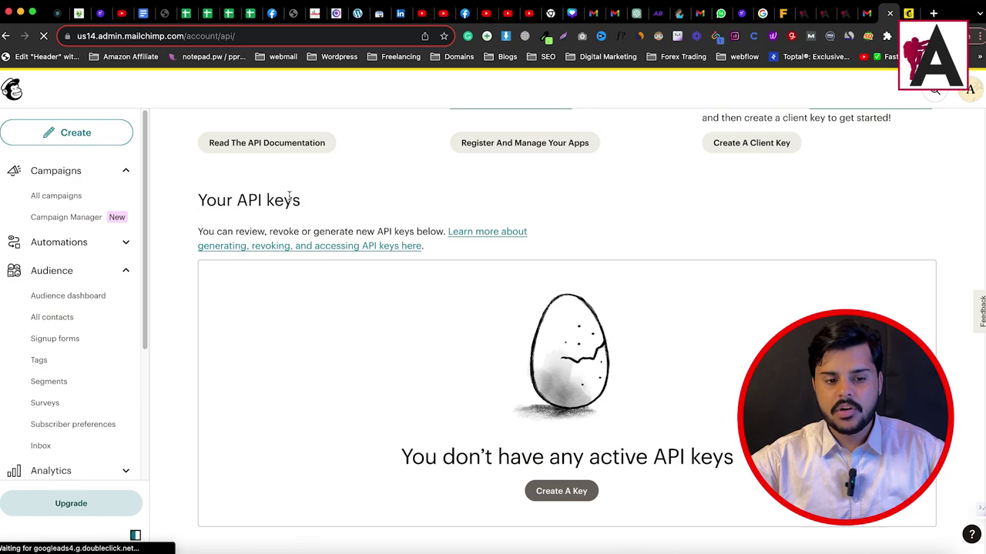
pyautogui.scroll(-1, 577, 418)
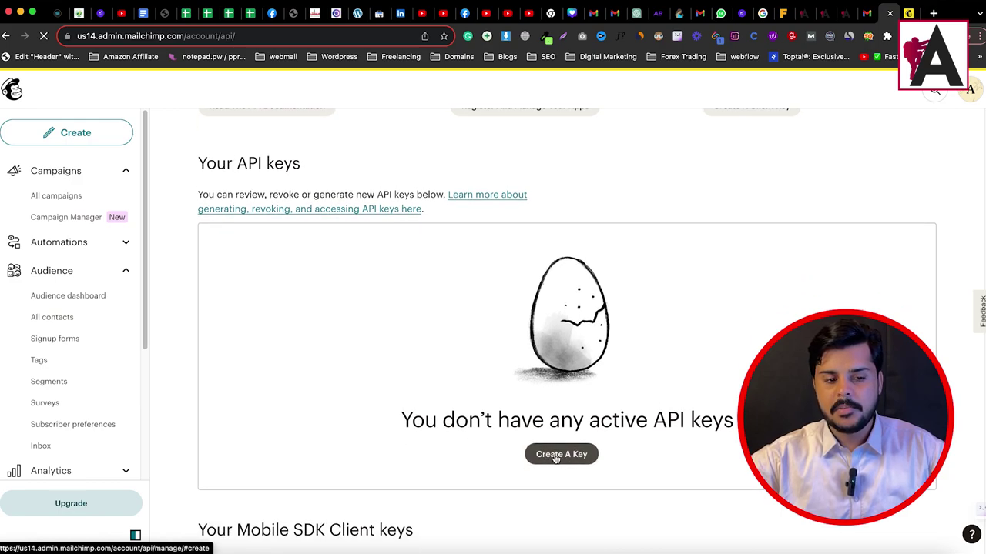
# Step: Create a new Mailchimp API key named after the website's domain and generate it
pyautogui.click(540, 456)
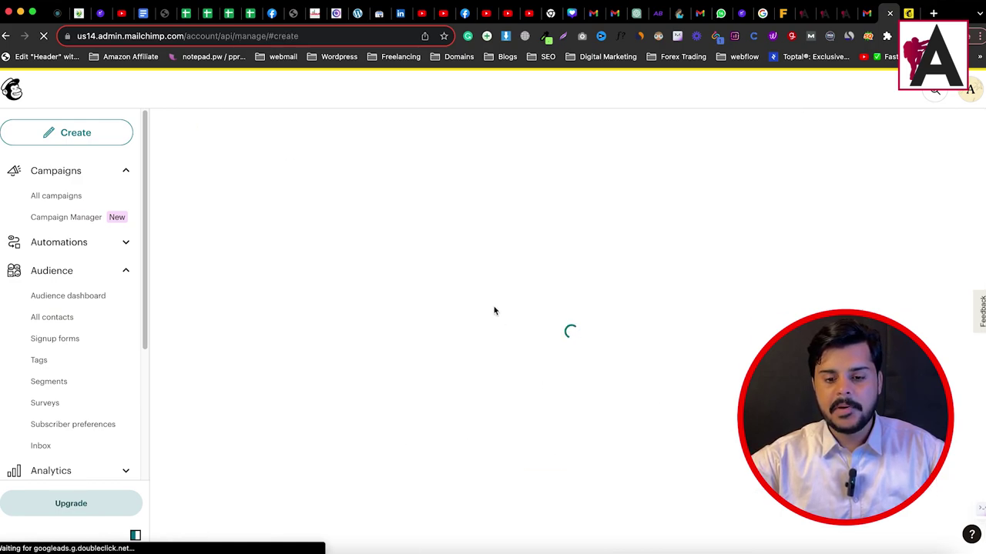
pyautogui.click(258, 392)
pyautogui.write('ahsan')
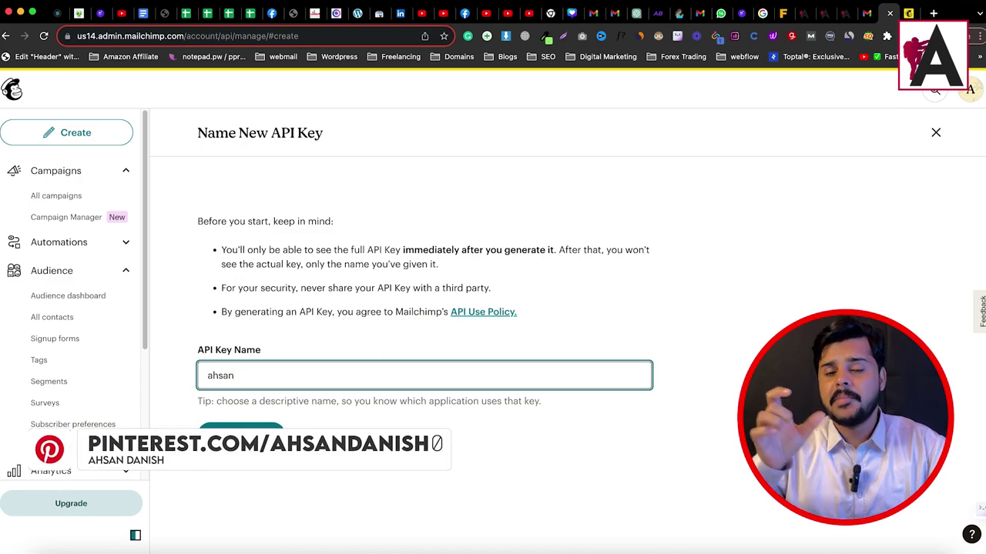
pyautogui.write('danish.c')
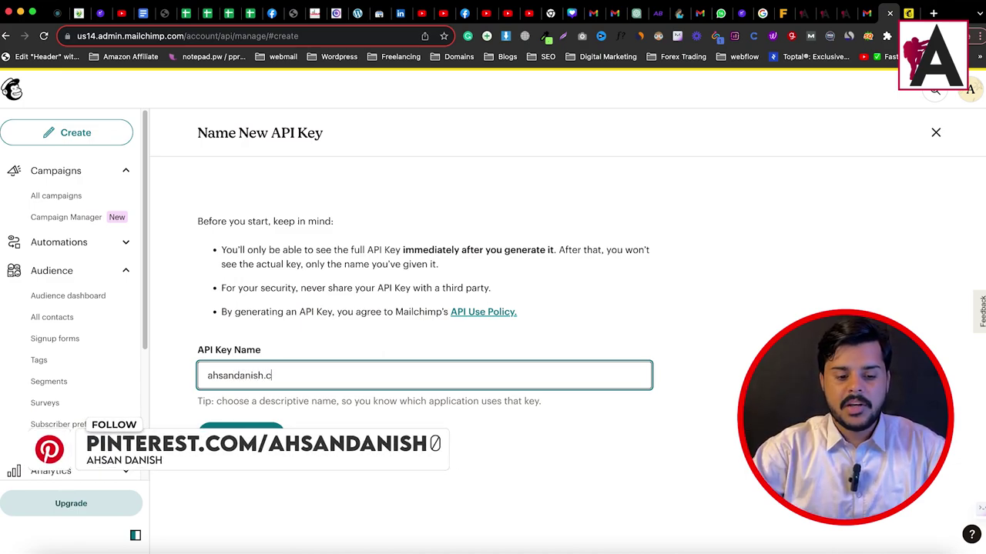
pyautogui.write('on')
pyautogui.press('BackSpace')
pyautogui.write('m')
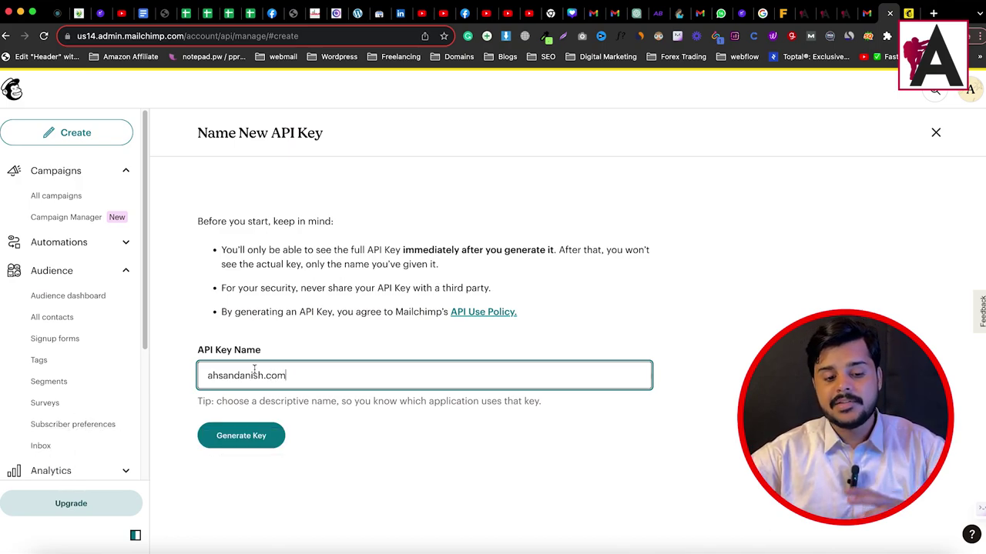
pyautogui.click(241, 436)
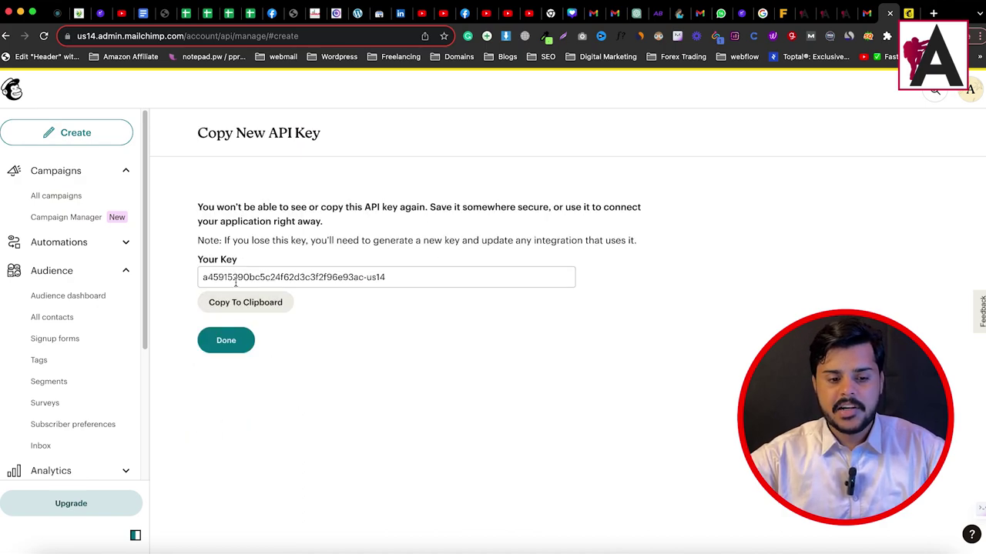
# Step: Copy the new Mailchimp API key and paste it over the existing Custom API Key in the Elementor form's MailChimp settings
pyautogui.moveTo(383, 279); pyautogui.dragTo(197, 275)
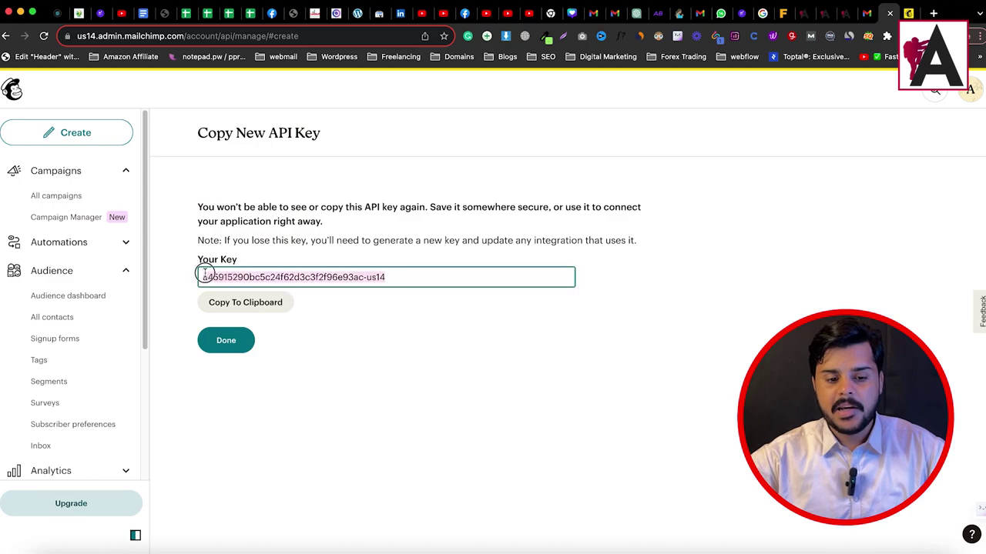
pyautogui.click(246, 304)
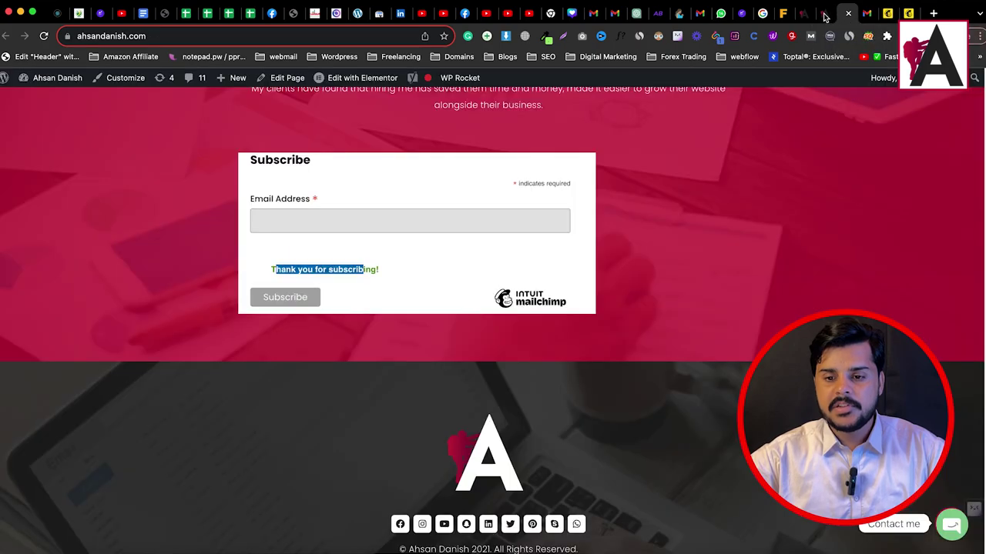
pyautogui.click(830, 13)
pyautogui.tripleClick(102, 344)
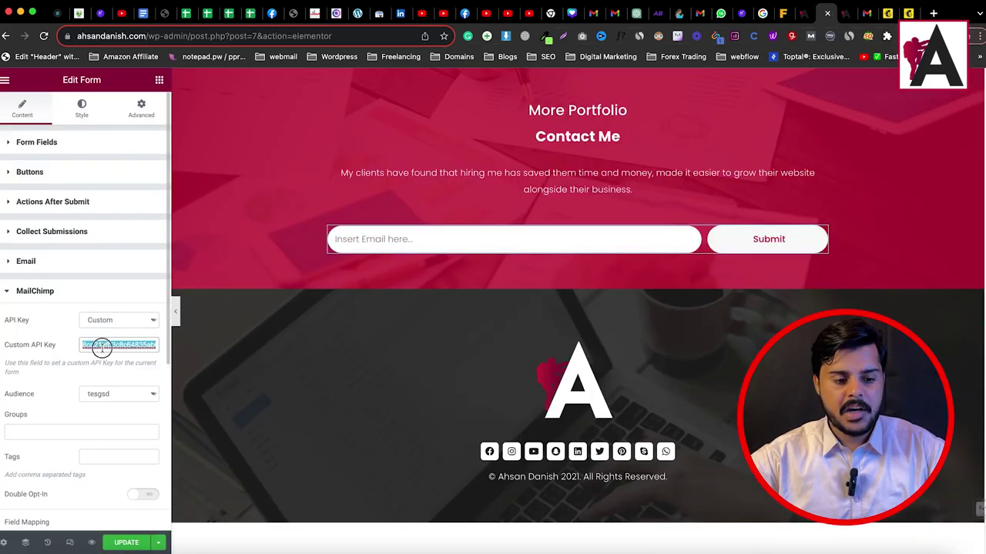
pyautogui.rightClick(100, 346)
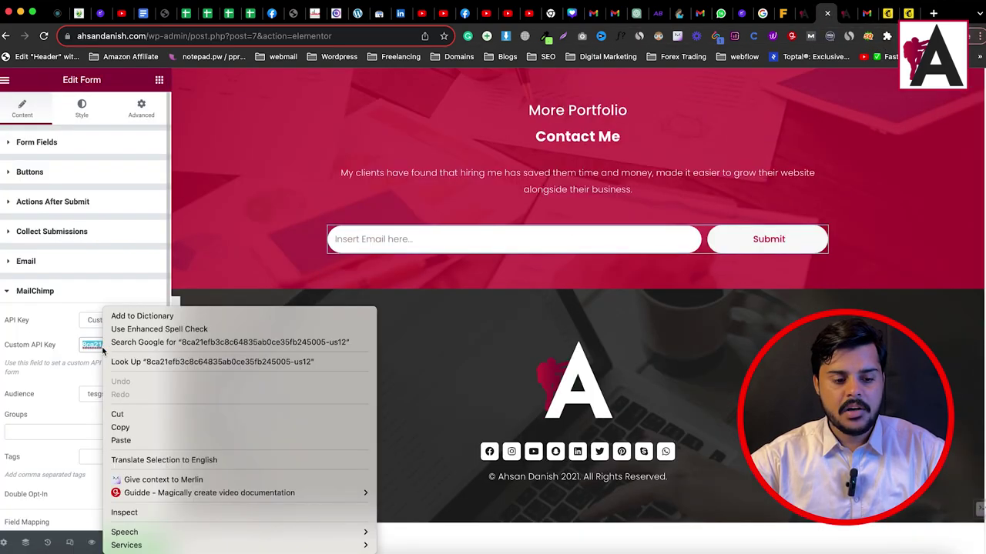
pyautogui.click(121, 439)
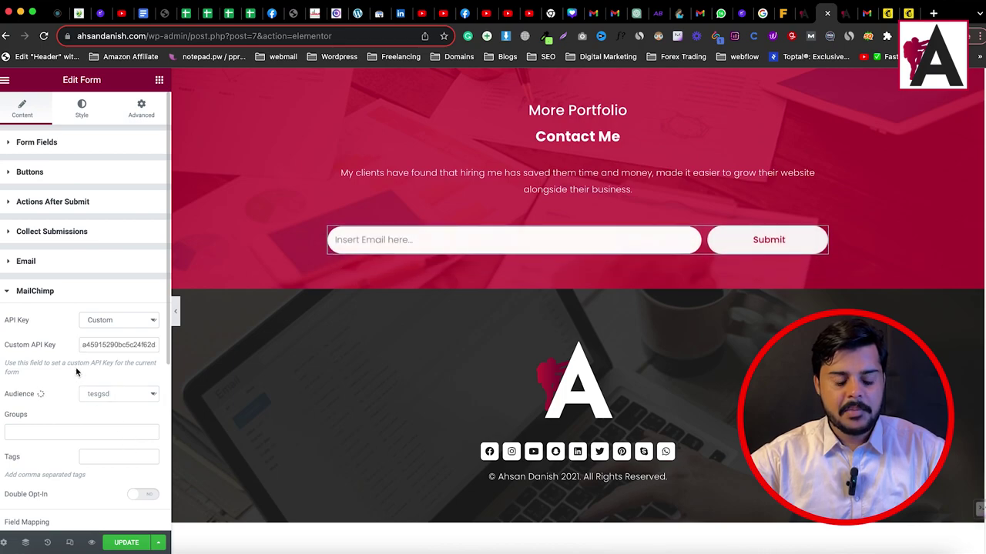
# Step: Select the account owner's audience in the form's MailChimp settings and map the Email field to Email
pyautogui.click(108, 394)
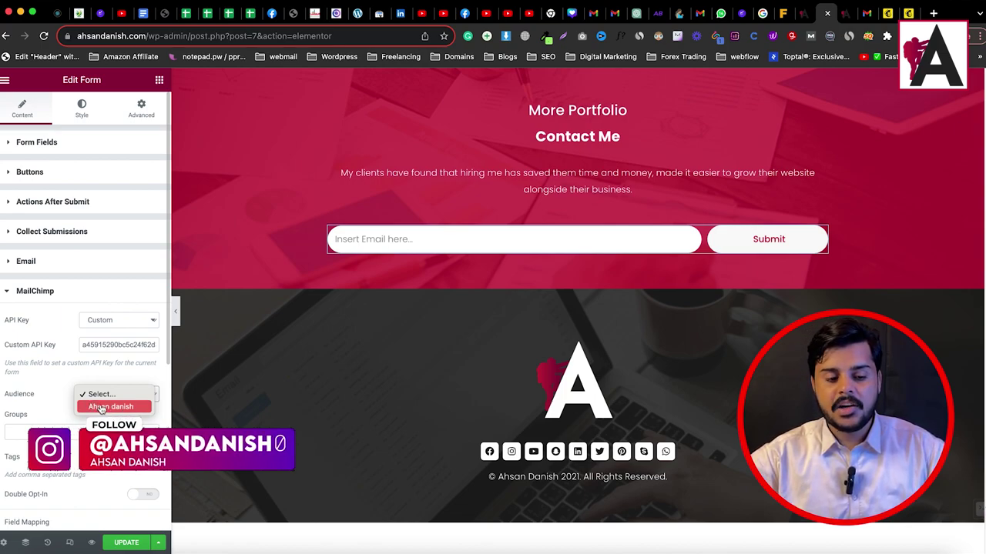
pyautogui.click(101, 407)
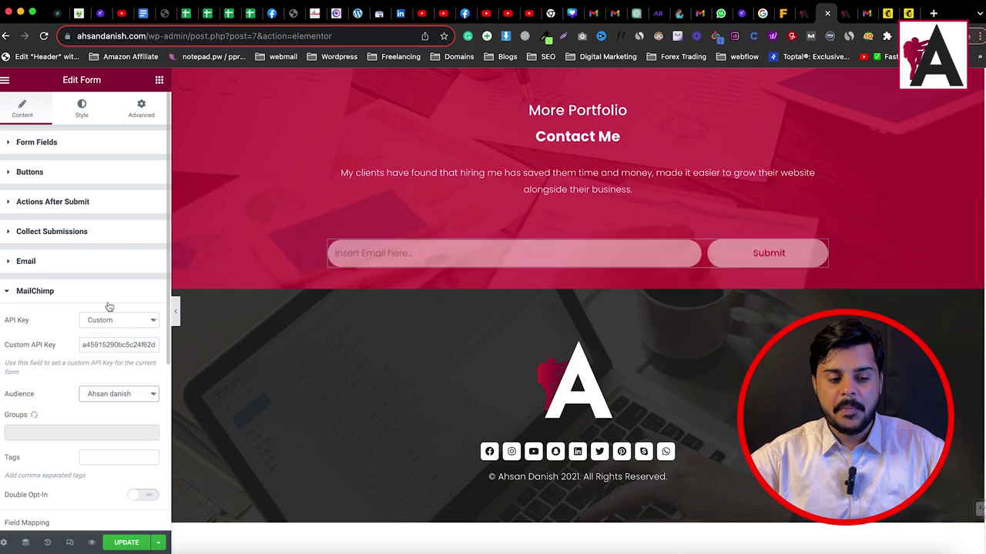
pyautogui.scroll(-4, 113, 407)
pyautogui.scroll(1, 114, 402)
pyautogui.scroll(-3, 99, 405)
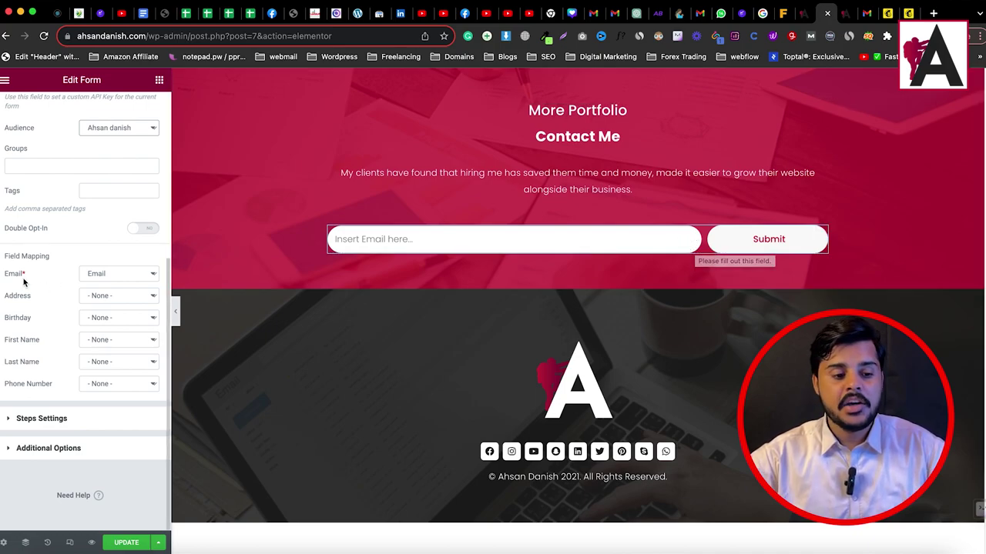
pyautogui.click(122, 274)
pyautogui.click(112, 276)
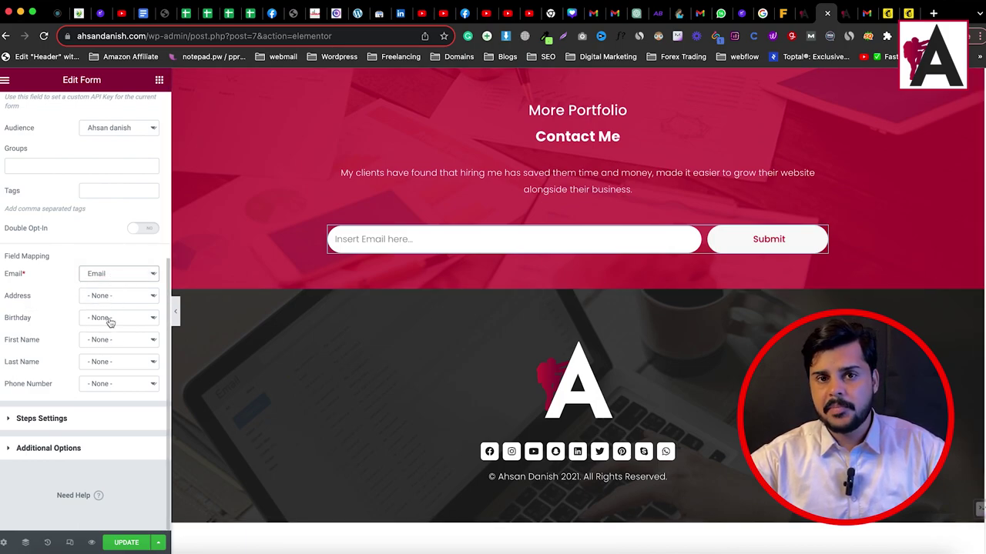
# Step: Update the Elementor page and reload the live homepage
pyautogui.click(126, 542)
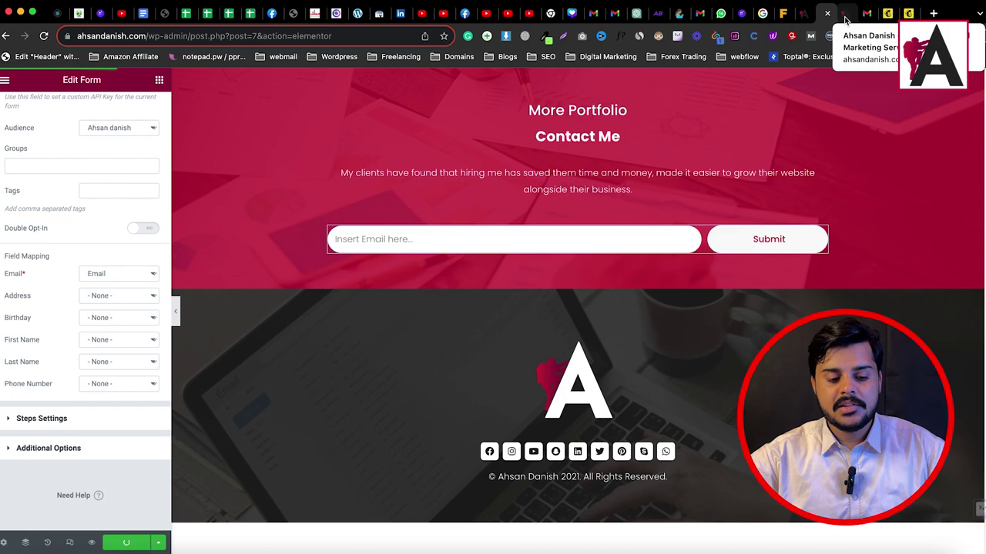
pyautogui.click(845, 17)
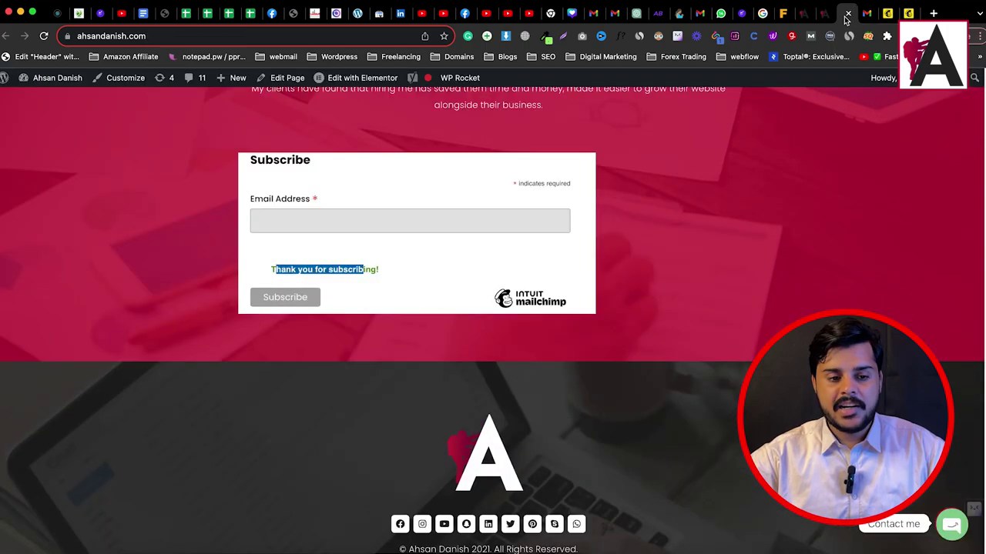
pyautogui.click(44, 36)
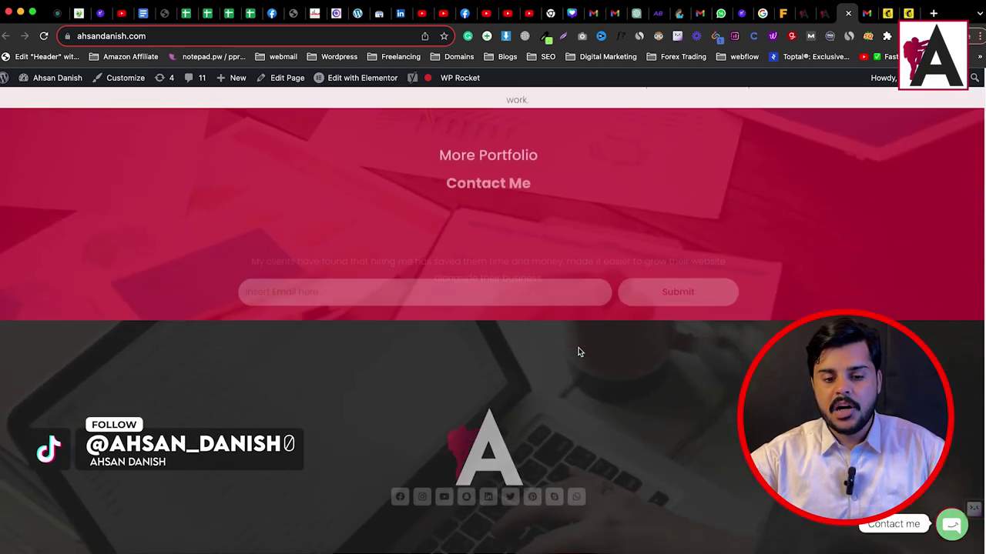
# Step: Submit the Contact Me form with a test contact's email address and highlight the message below the form
pyautogui.click(365, 270)
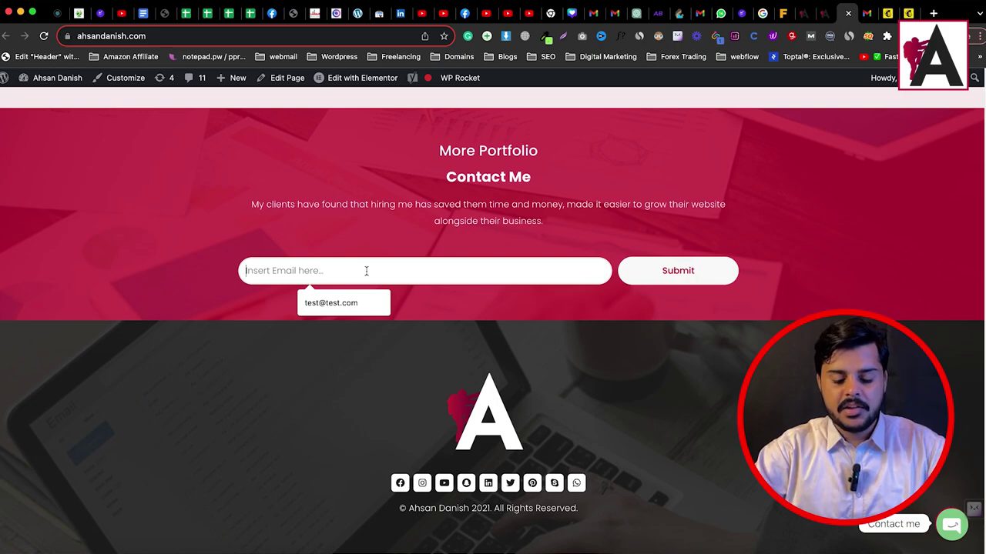
pyautogui.write('tes')
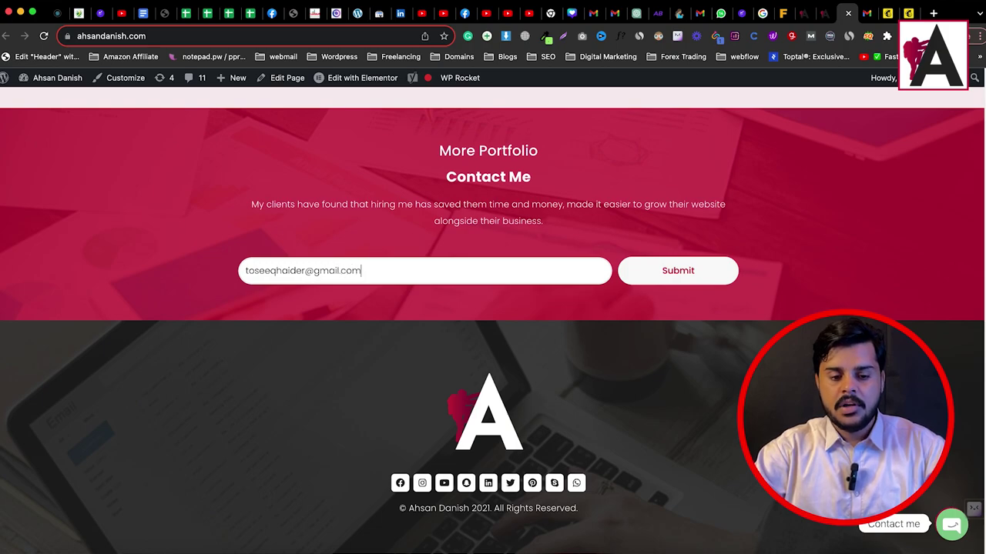
pyautogui.click(717, 274)
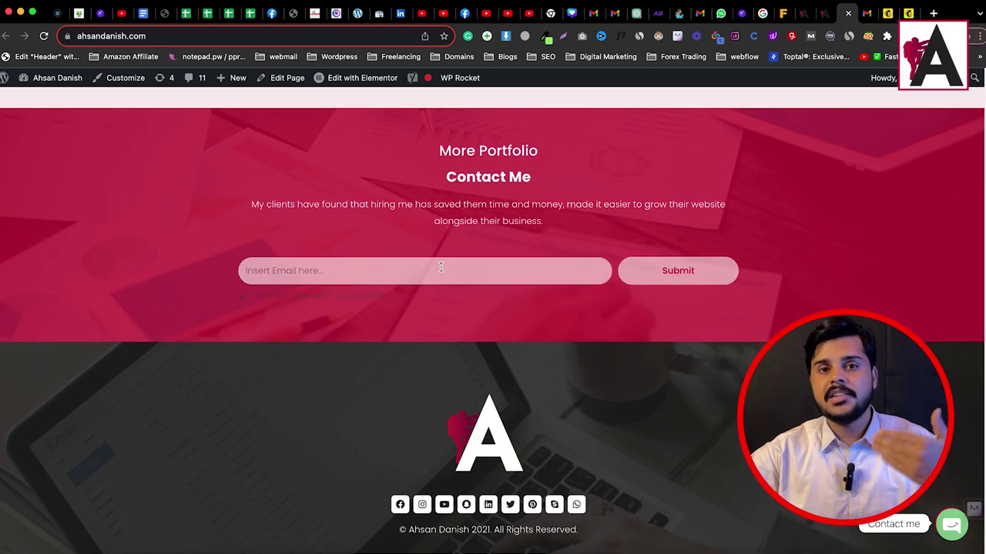
pyautogui.moveTo(243, 298); pyautogui.dragTo(387, 295)
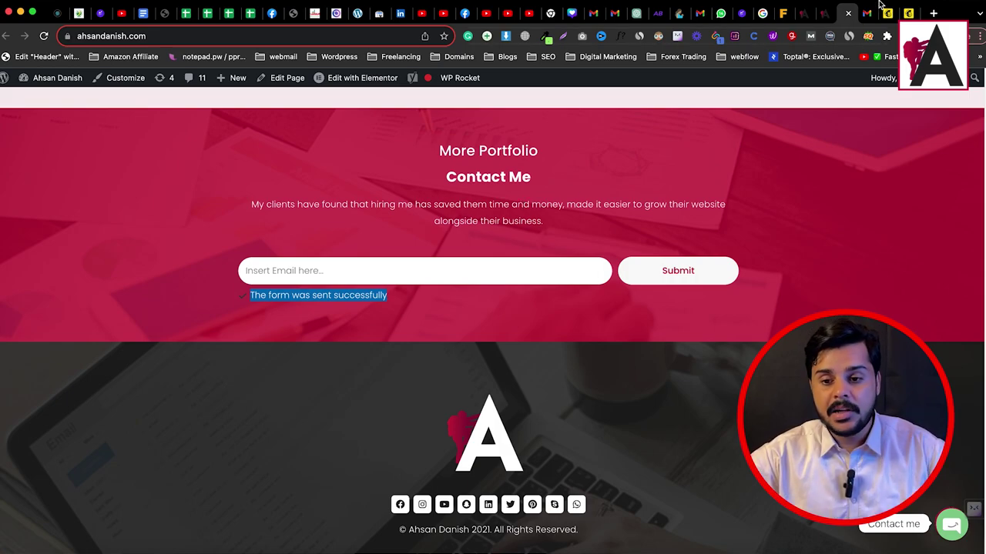
# Step: Switch to Mailchimp and check the audience's All contacts list for the submitted email address
pyautogui.click(887, 14)
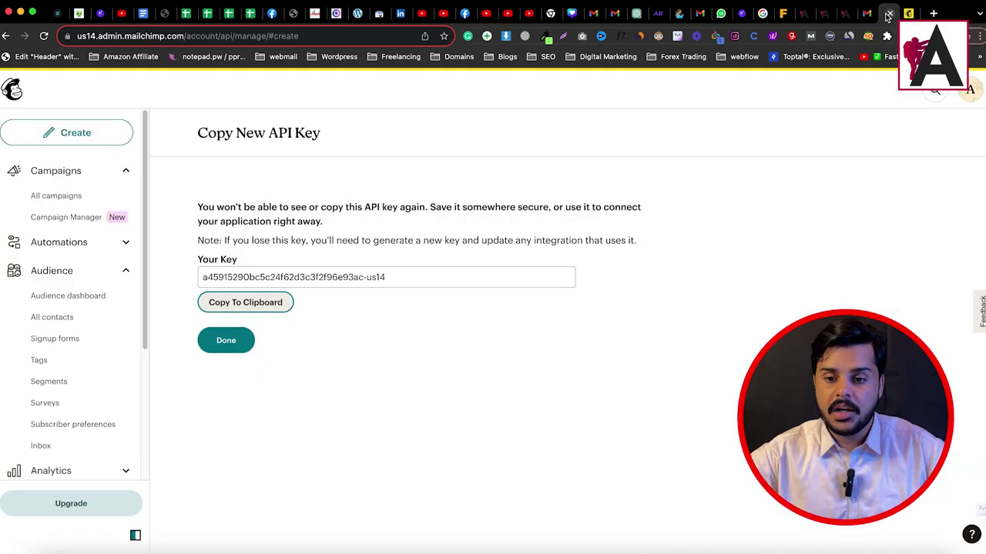
pyautogui.click(67, 317)
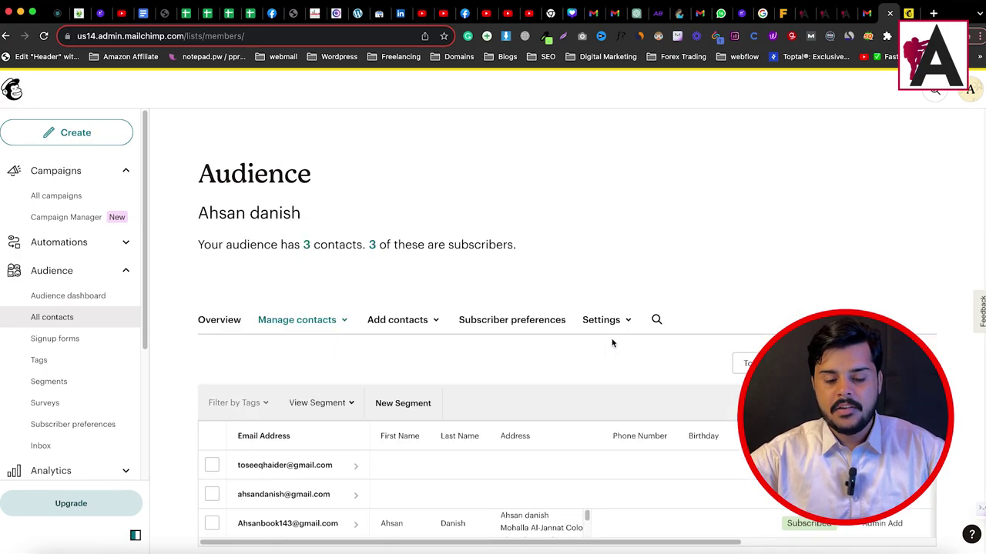
pyautogui.scroll(-2, 614, 340)
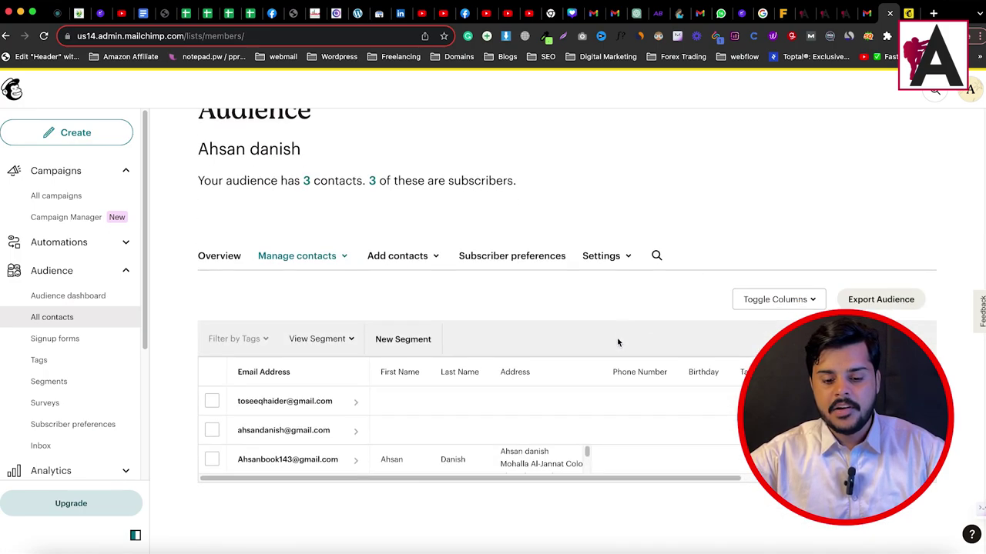
pyautogui.click(271, 406)
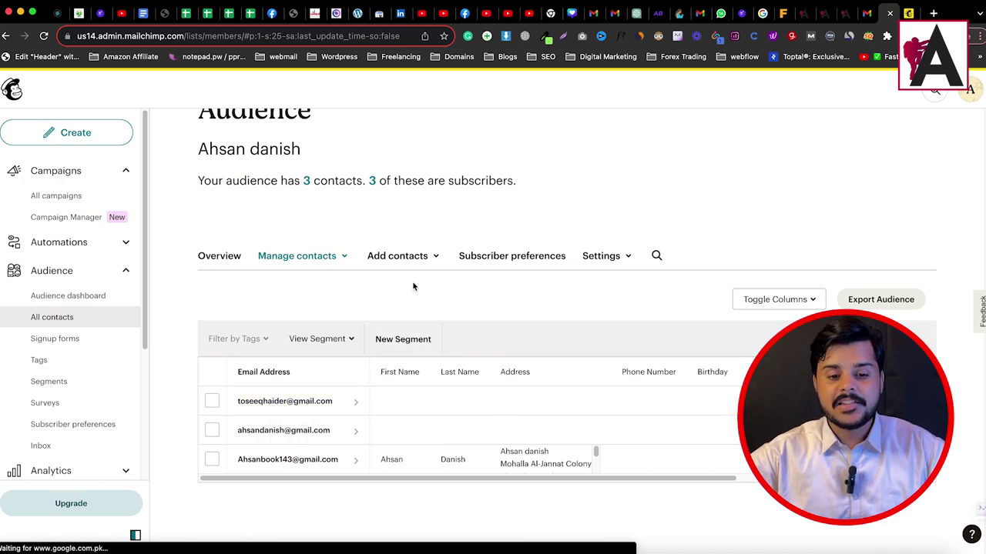